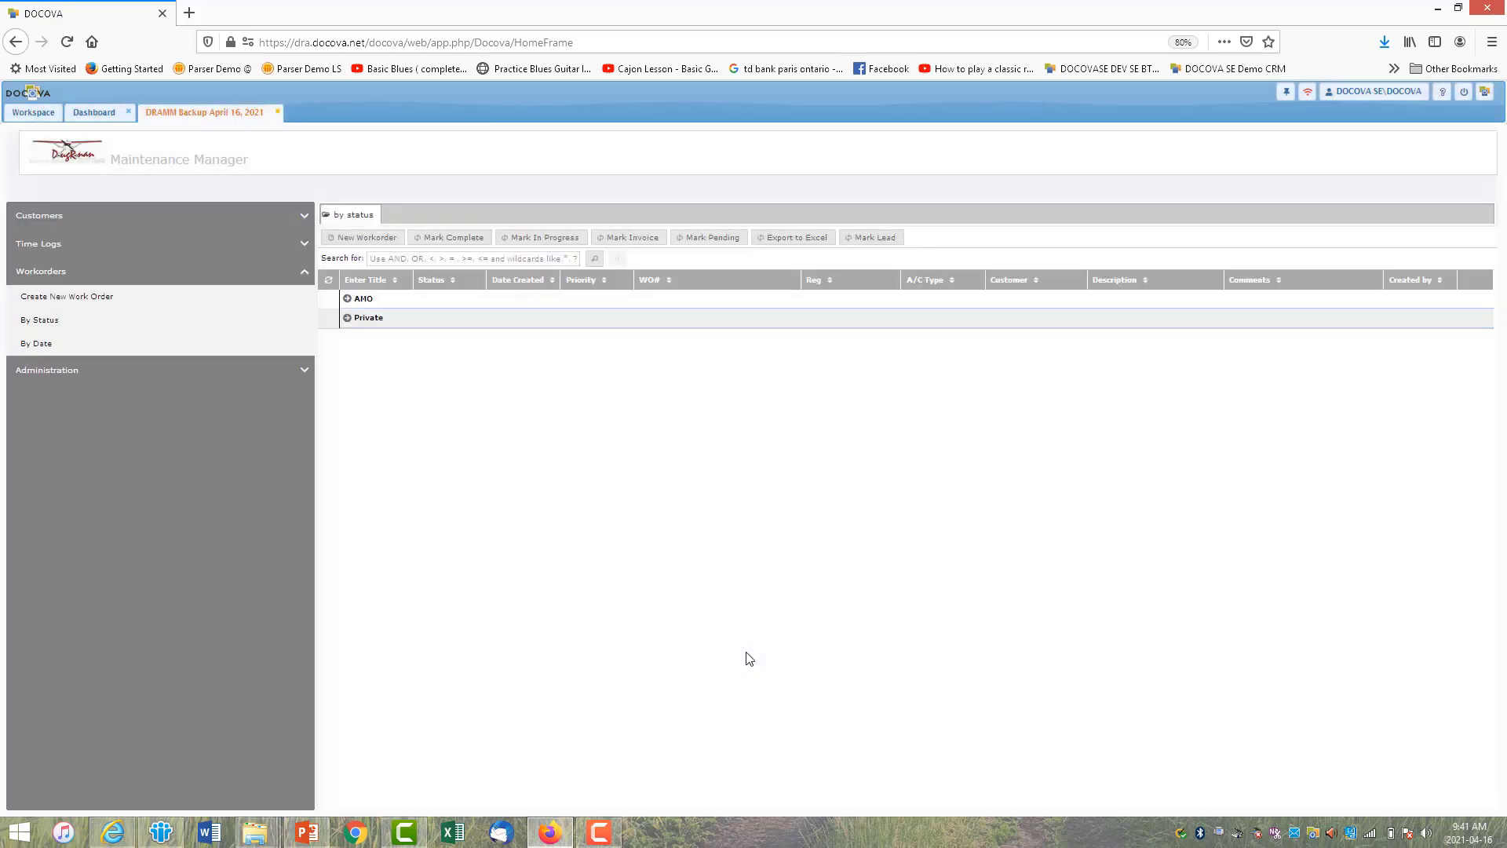
Expand the AMO and Private work order groups, and view the completed AMO work orders
click(348, 299)
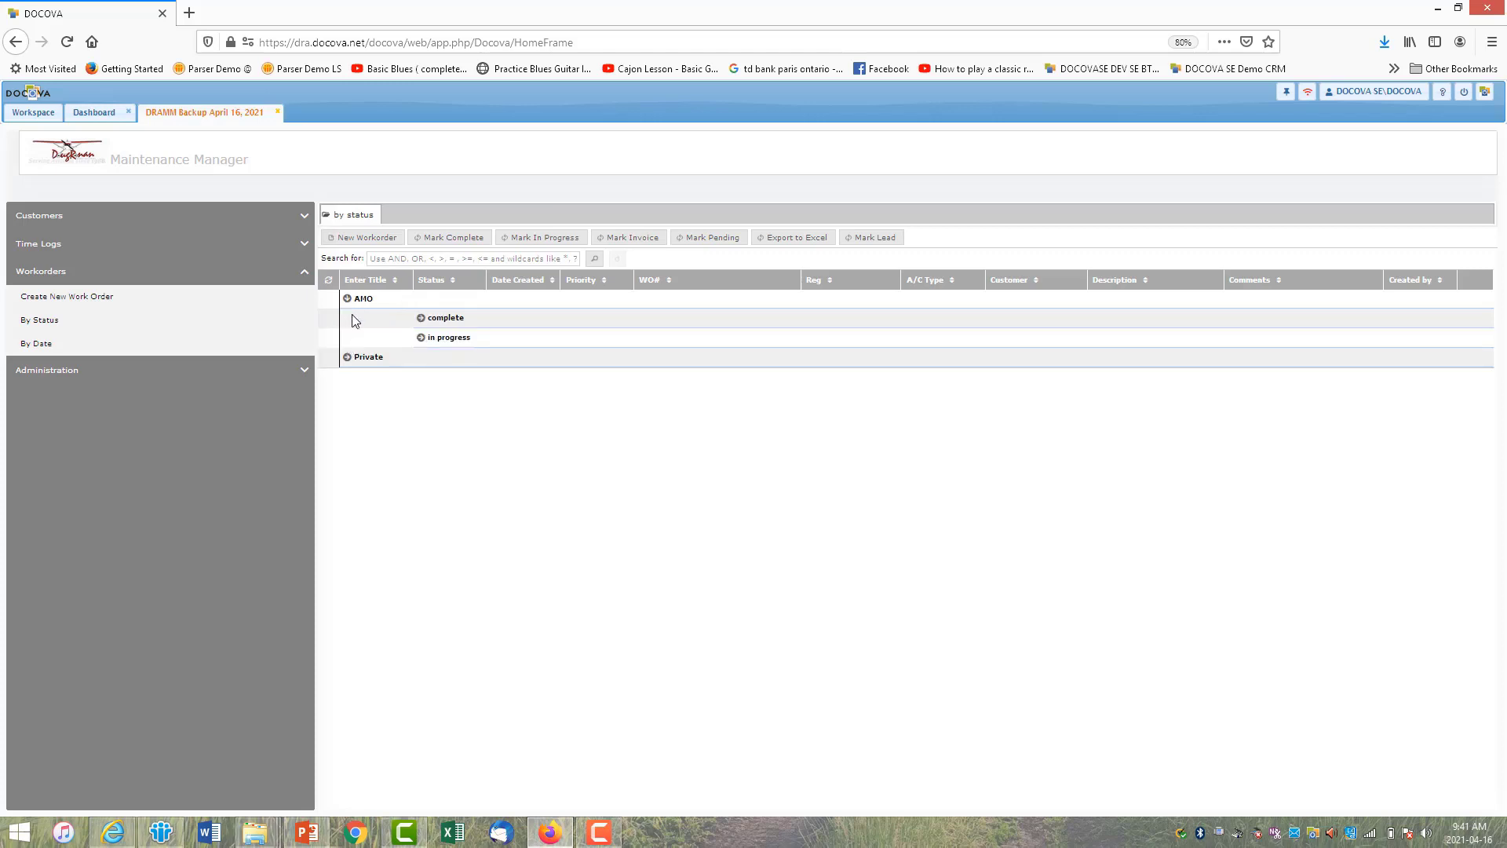
click(348, 361)
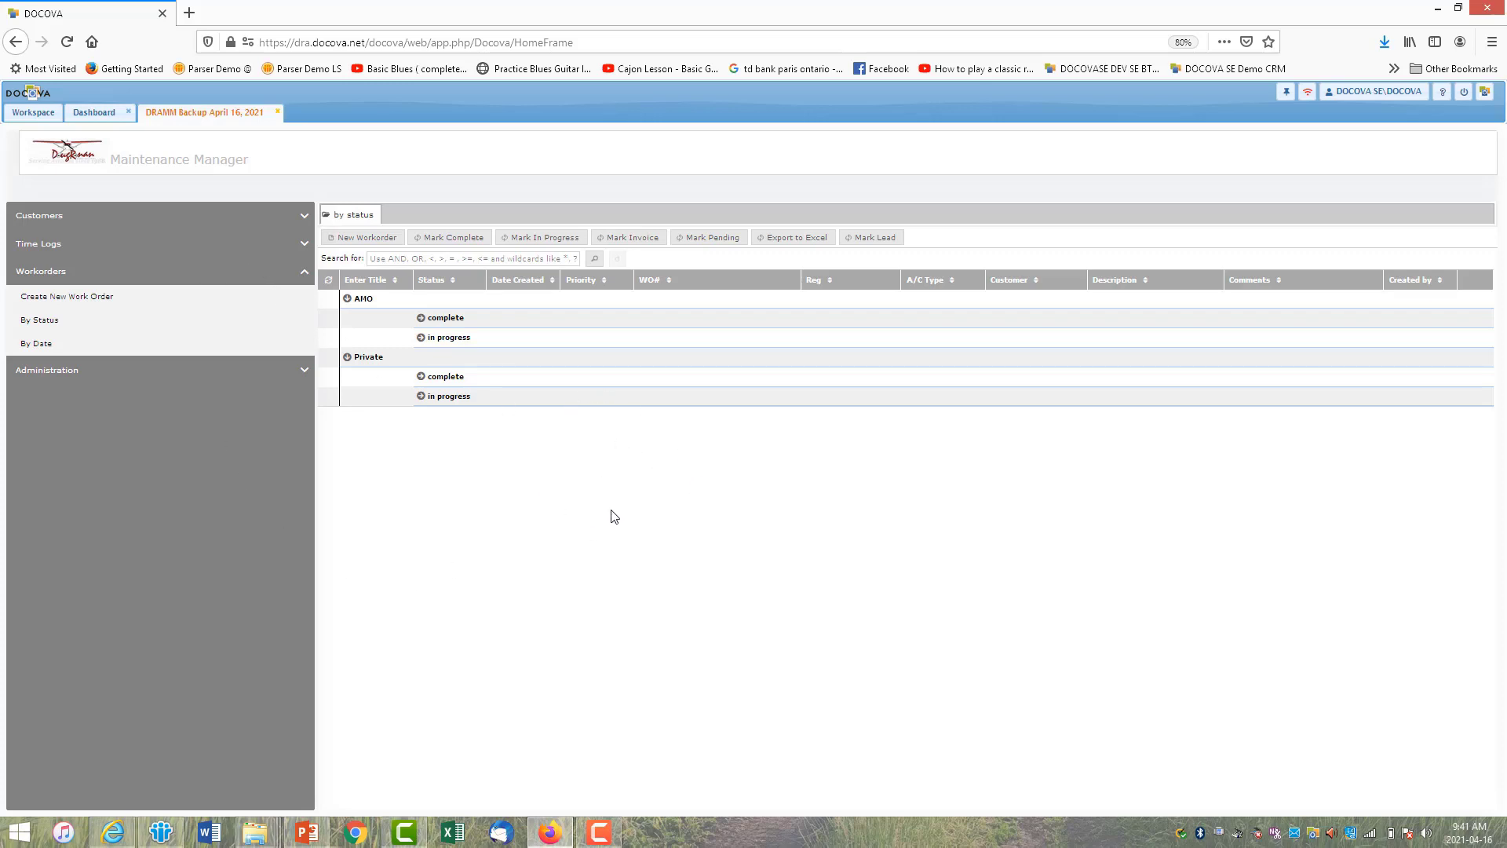
click(421, 319)
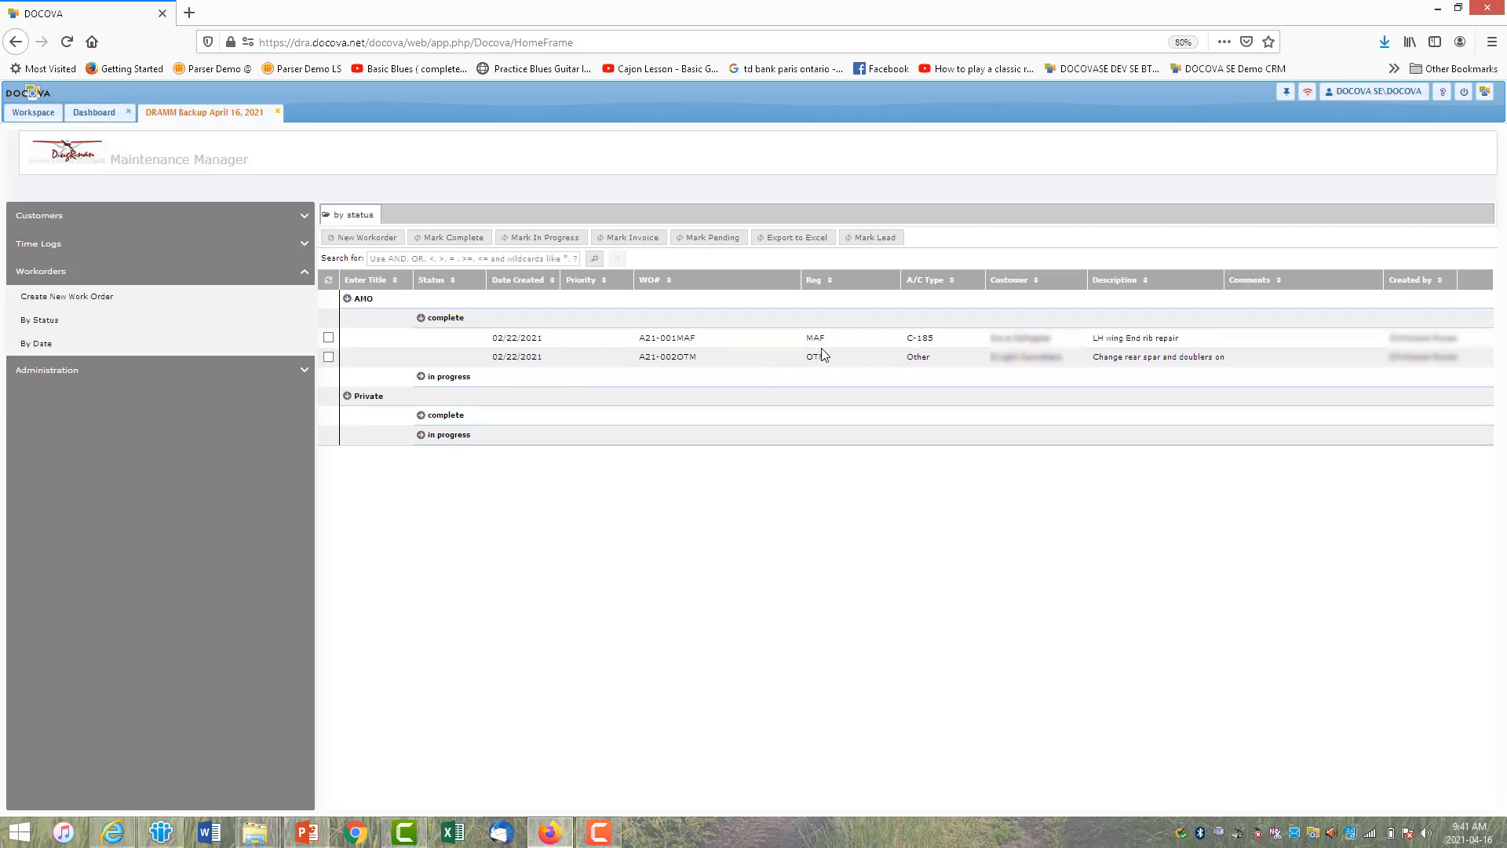
click(422, 319)
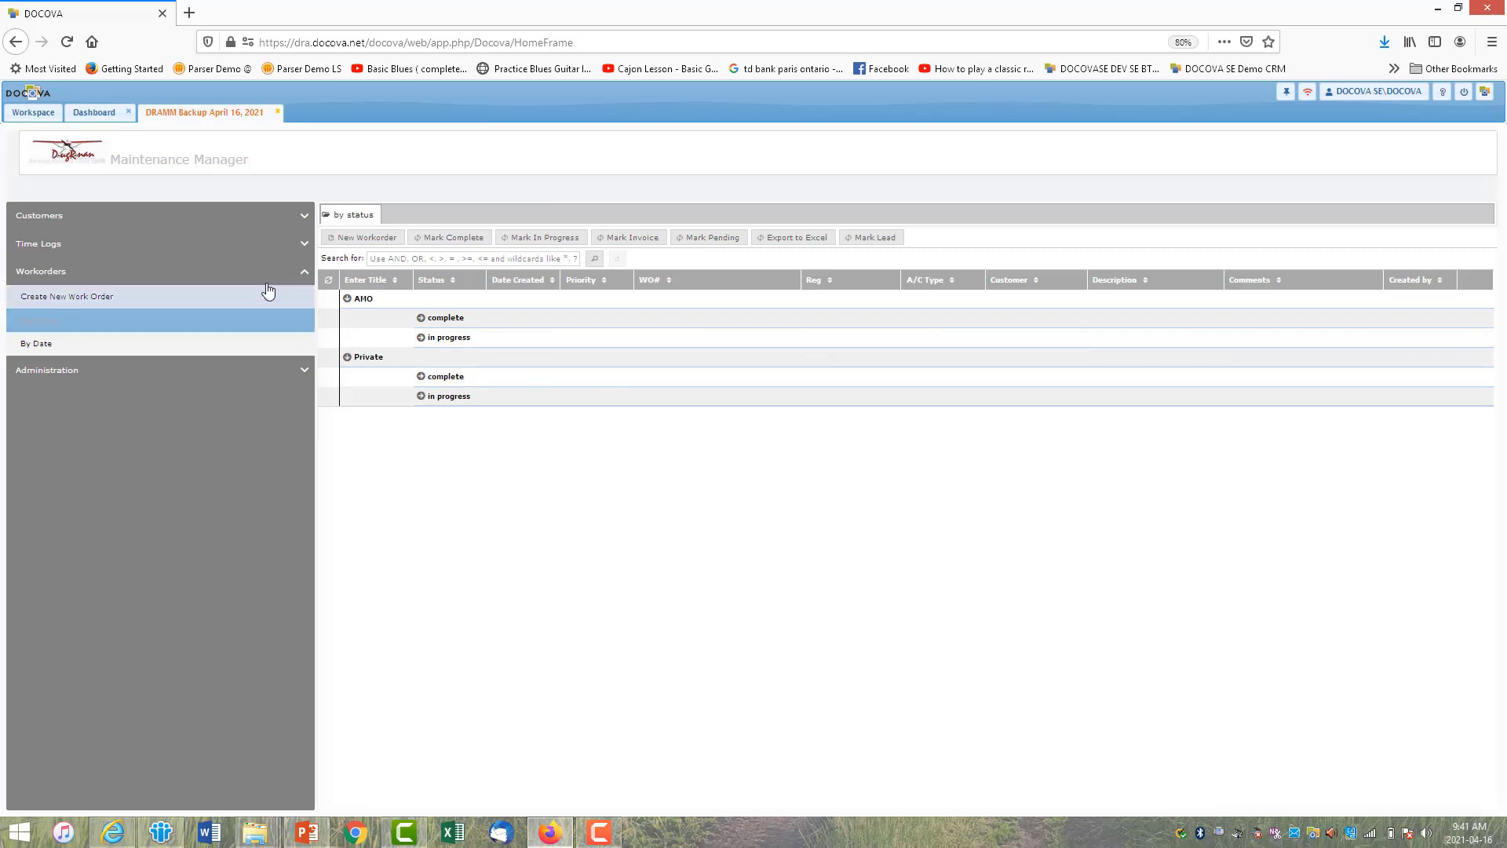
click(257, 343)
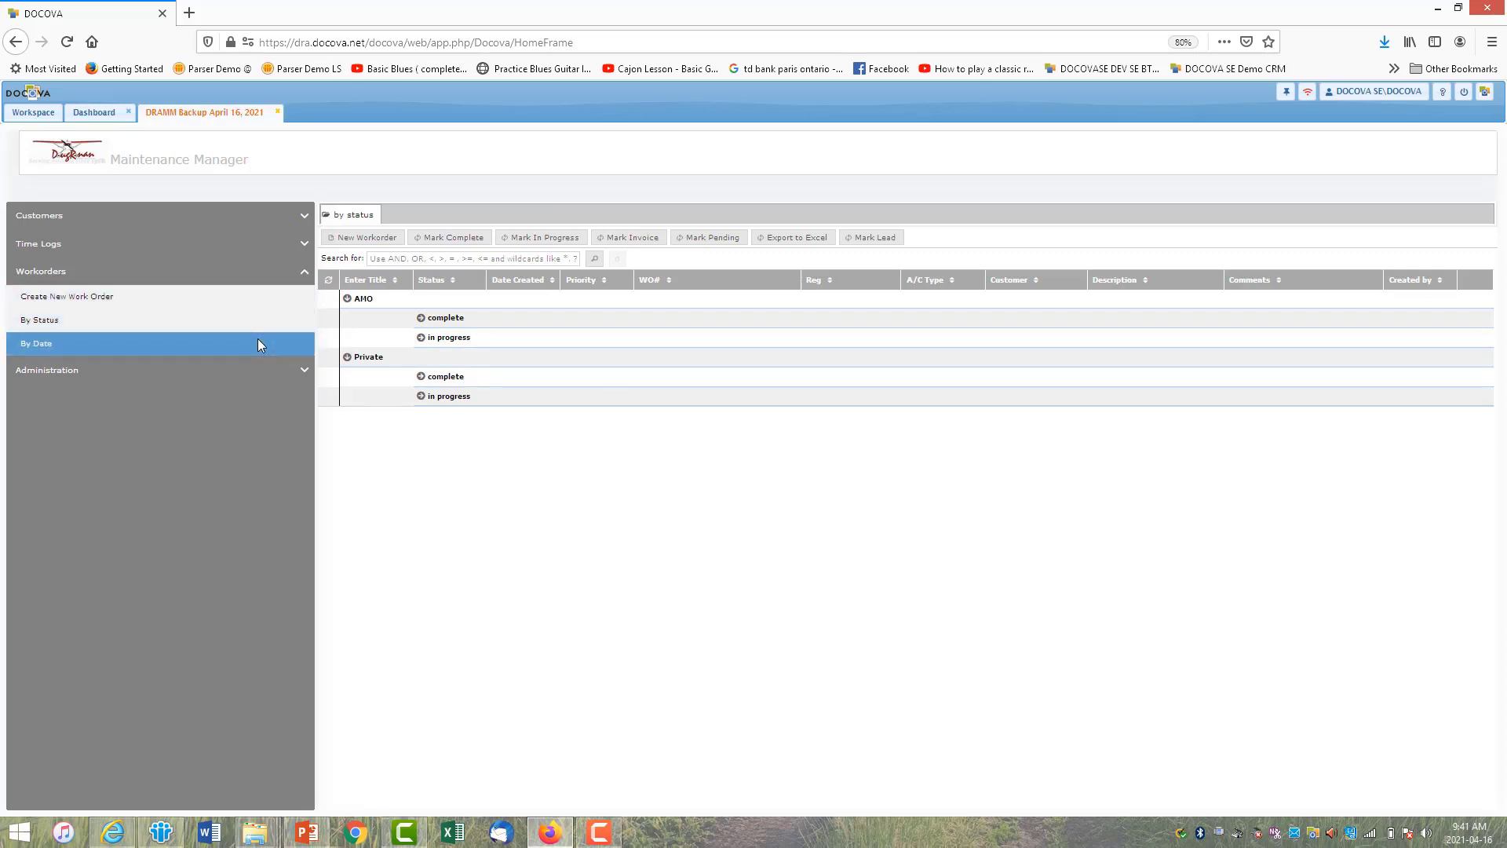
View a customer's record from the customer list by name, including the details of their first listed aircraft
click(306, 219)
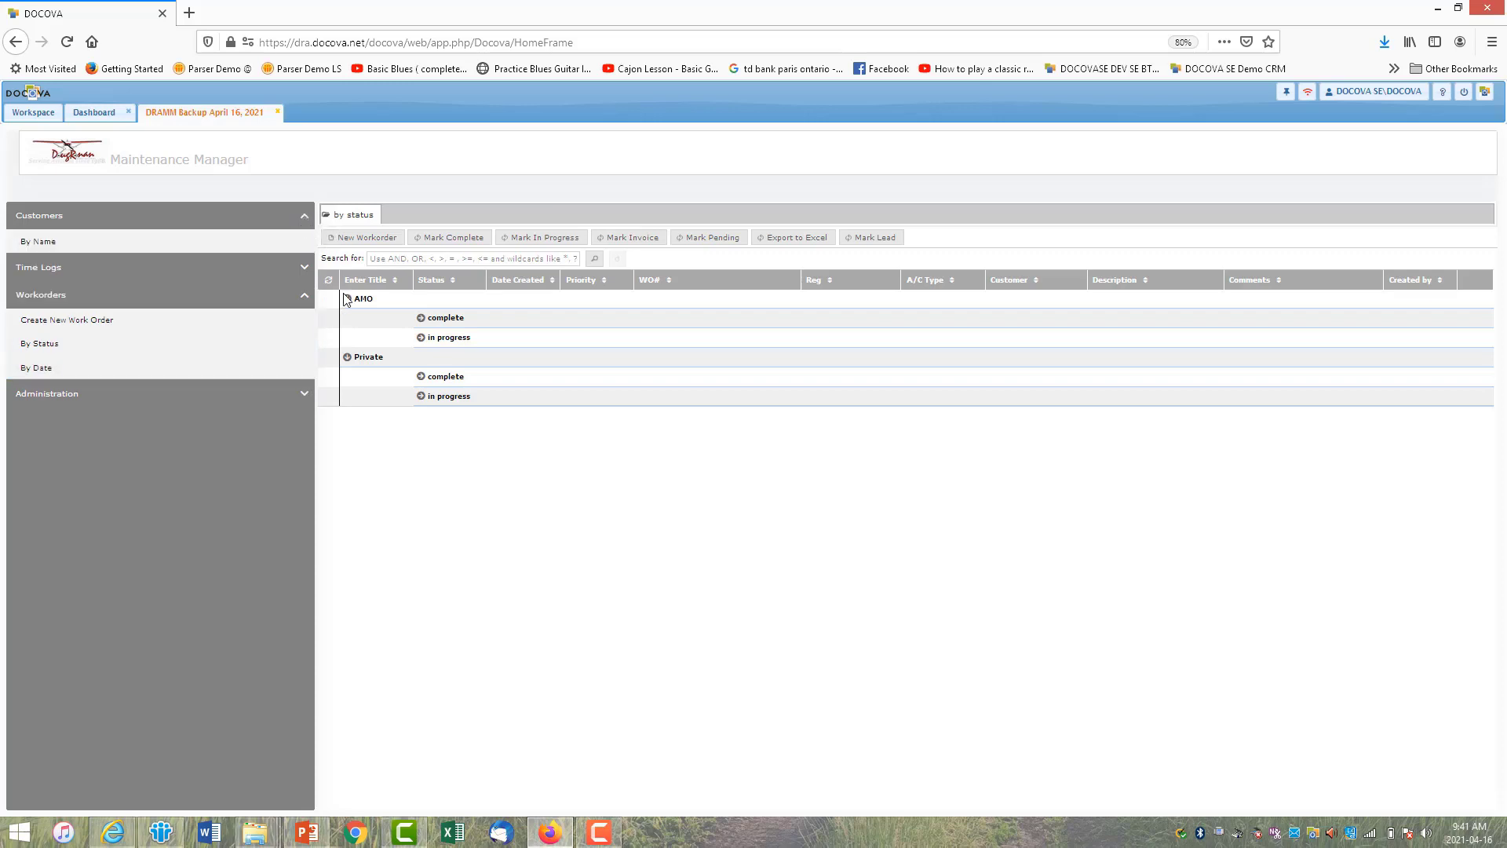
click(47, 241)
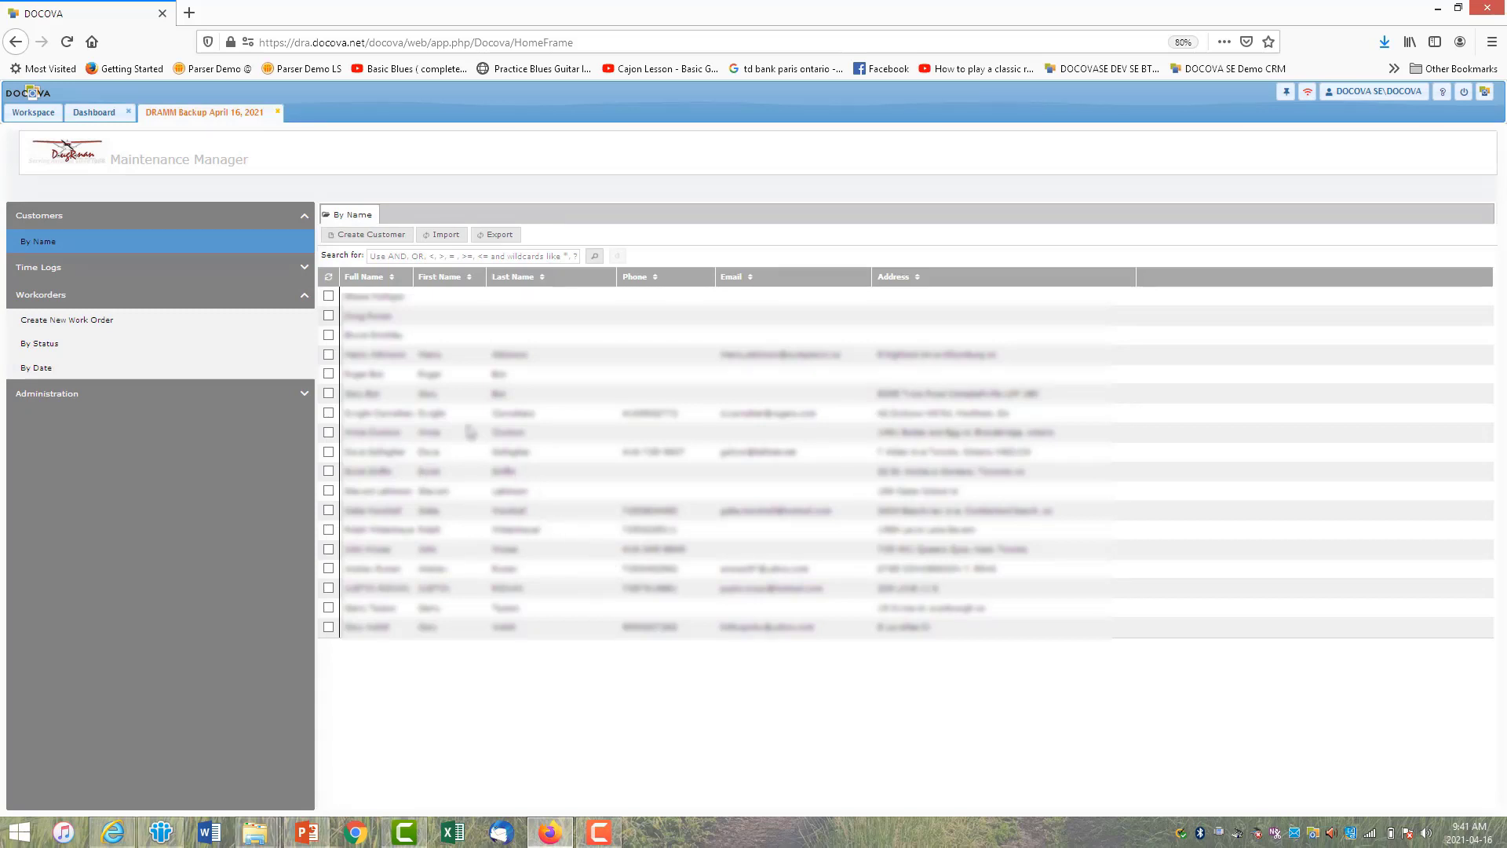
double_click(409, 413)
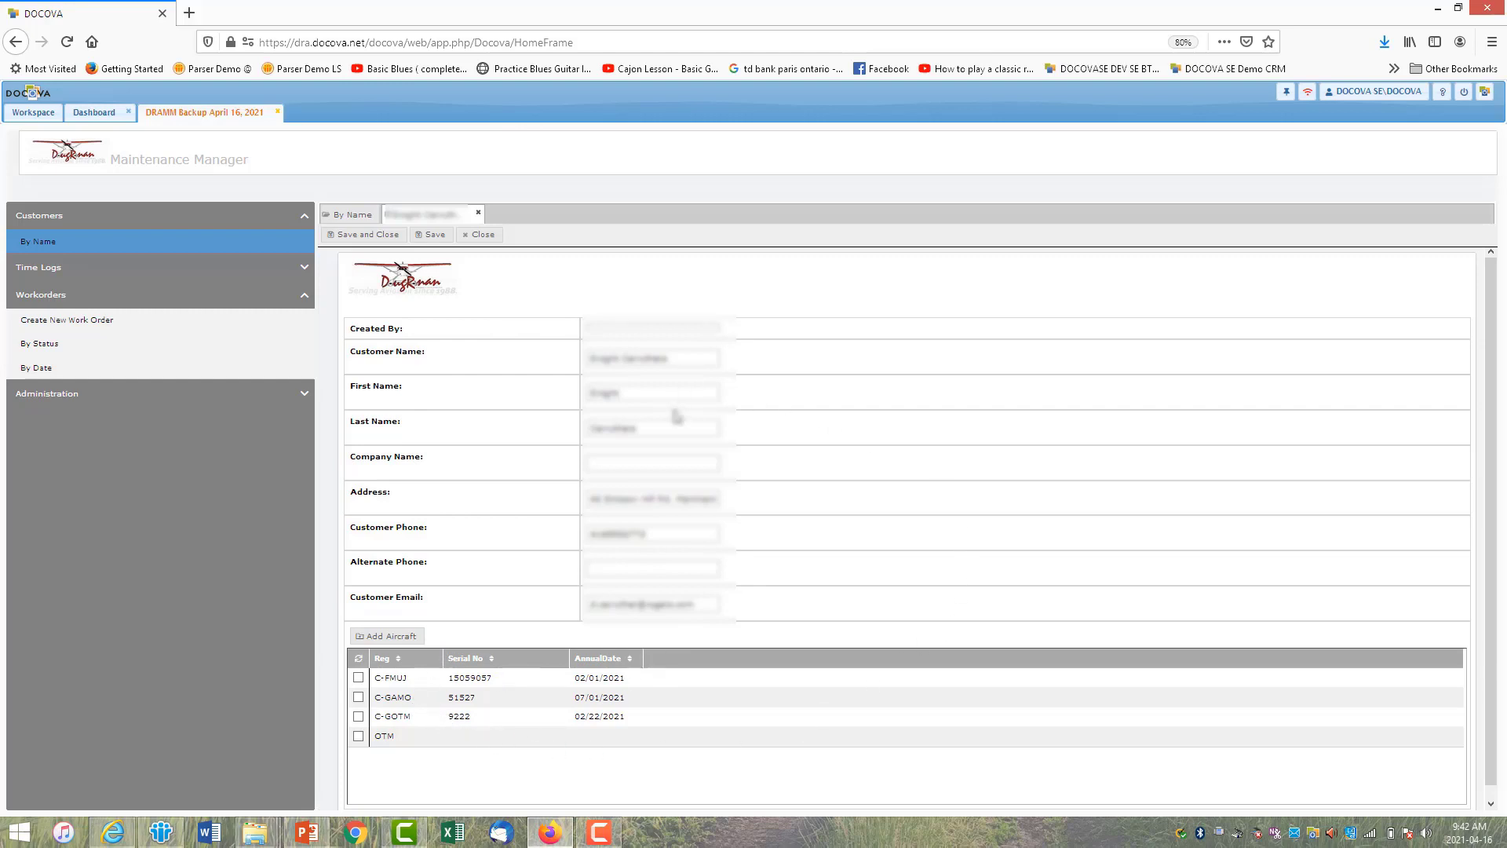
double_click(390, 677)
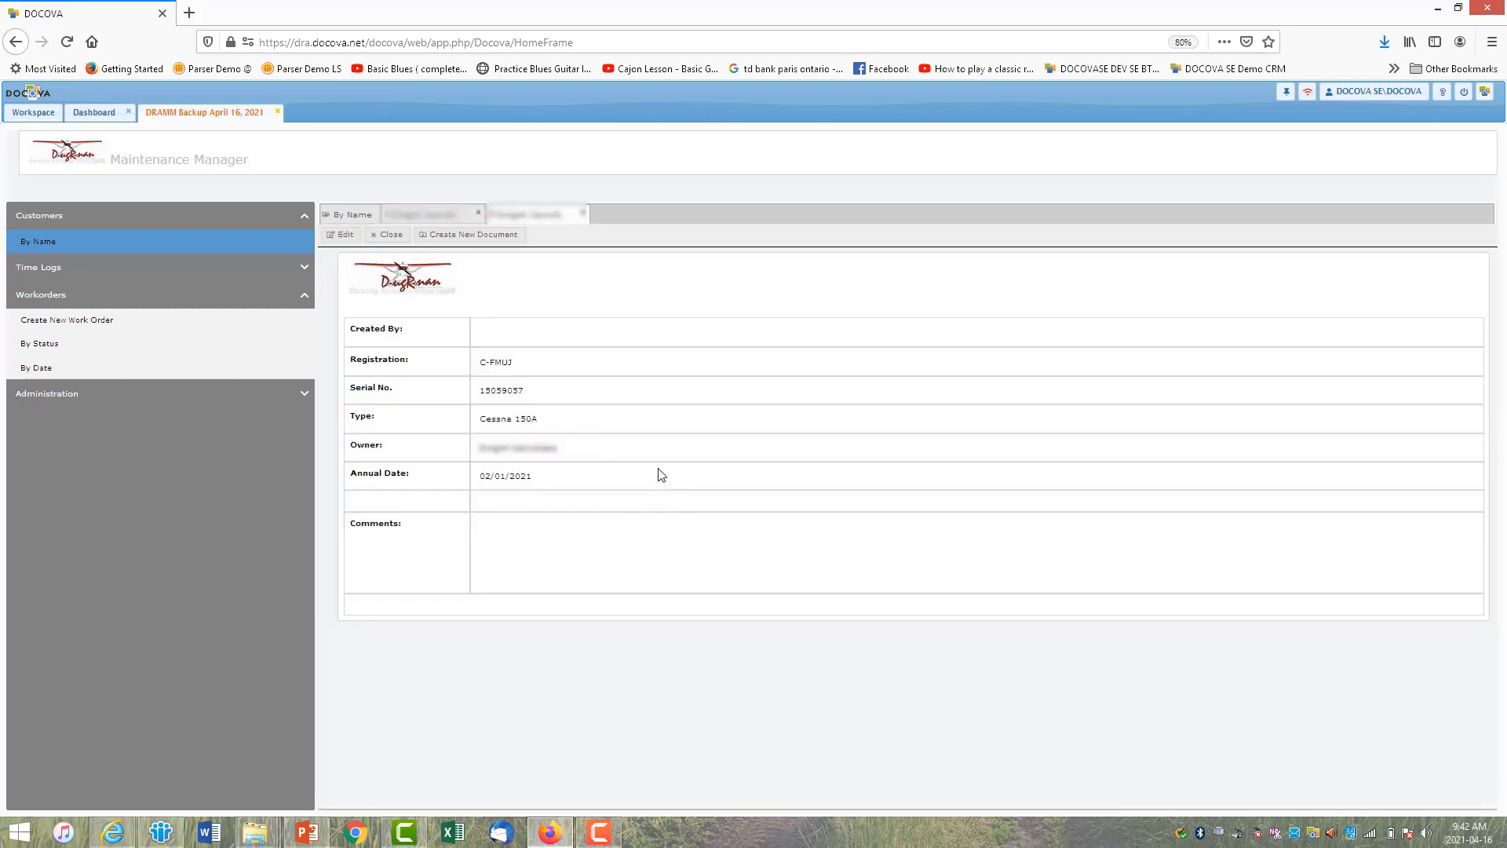
click(583, 213)
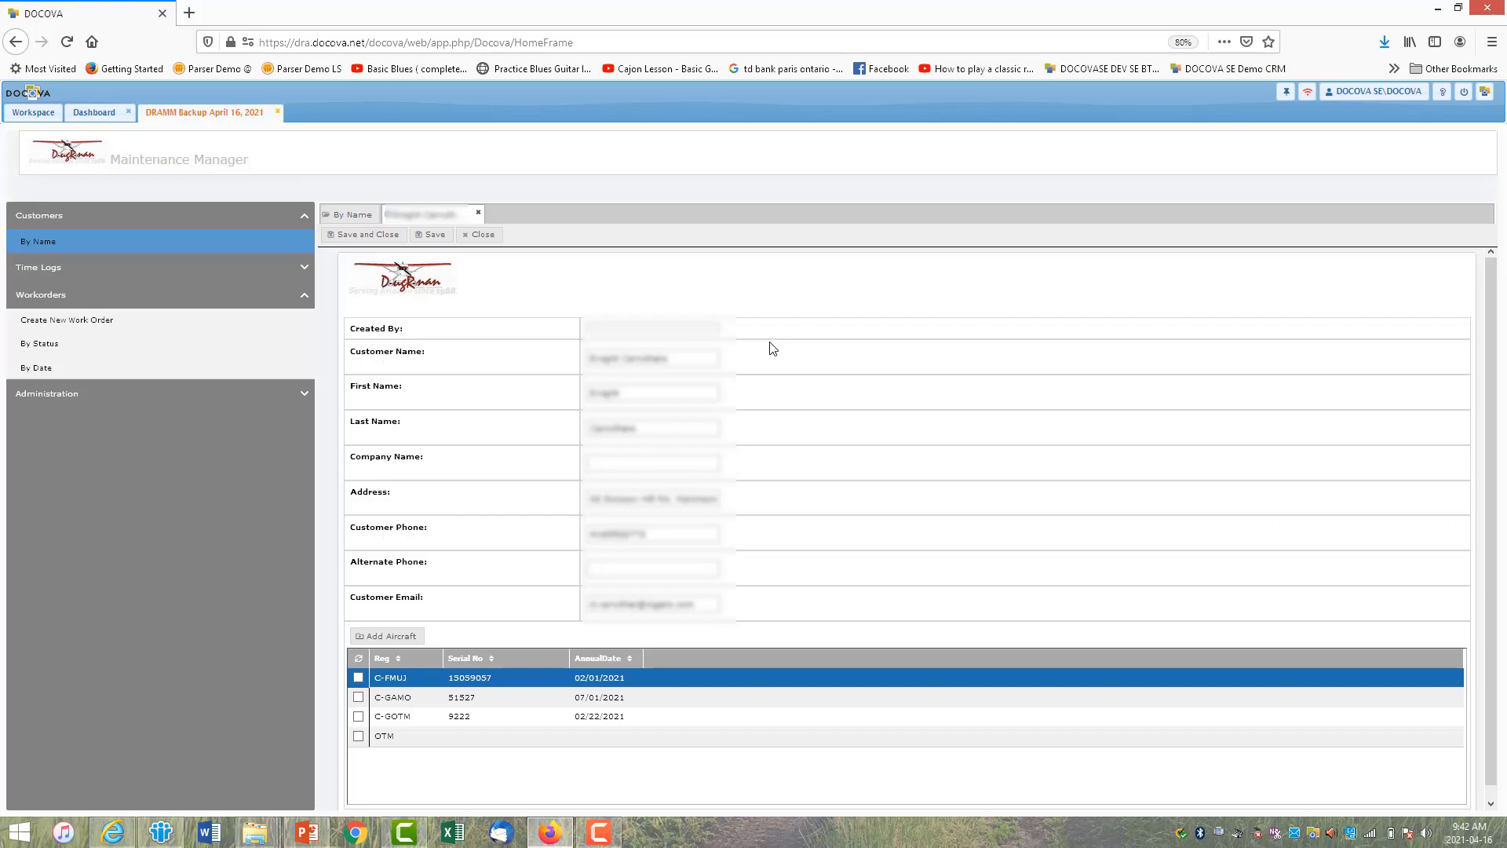
Open a new work order form and review the available Status options without changing the selection
click(104, 319)
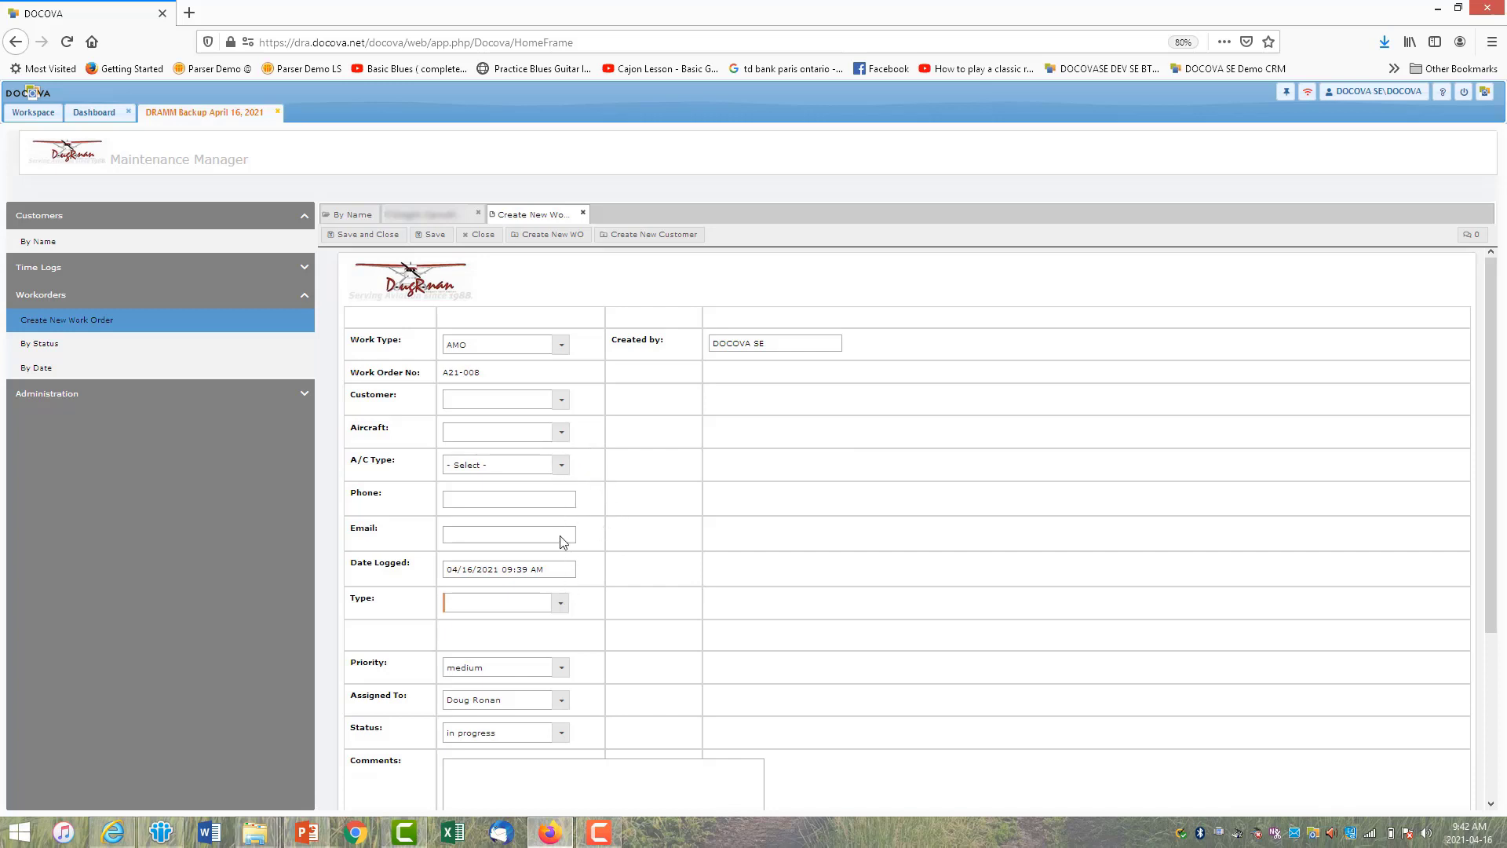
scroll(802, 552, down, 1)
scroll(802, 552, down, 1)
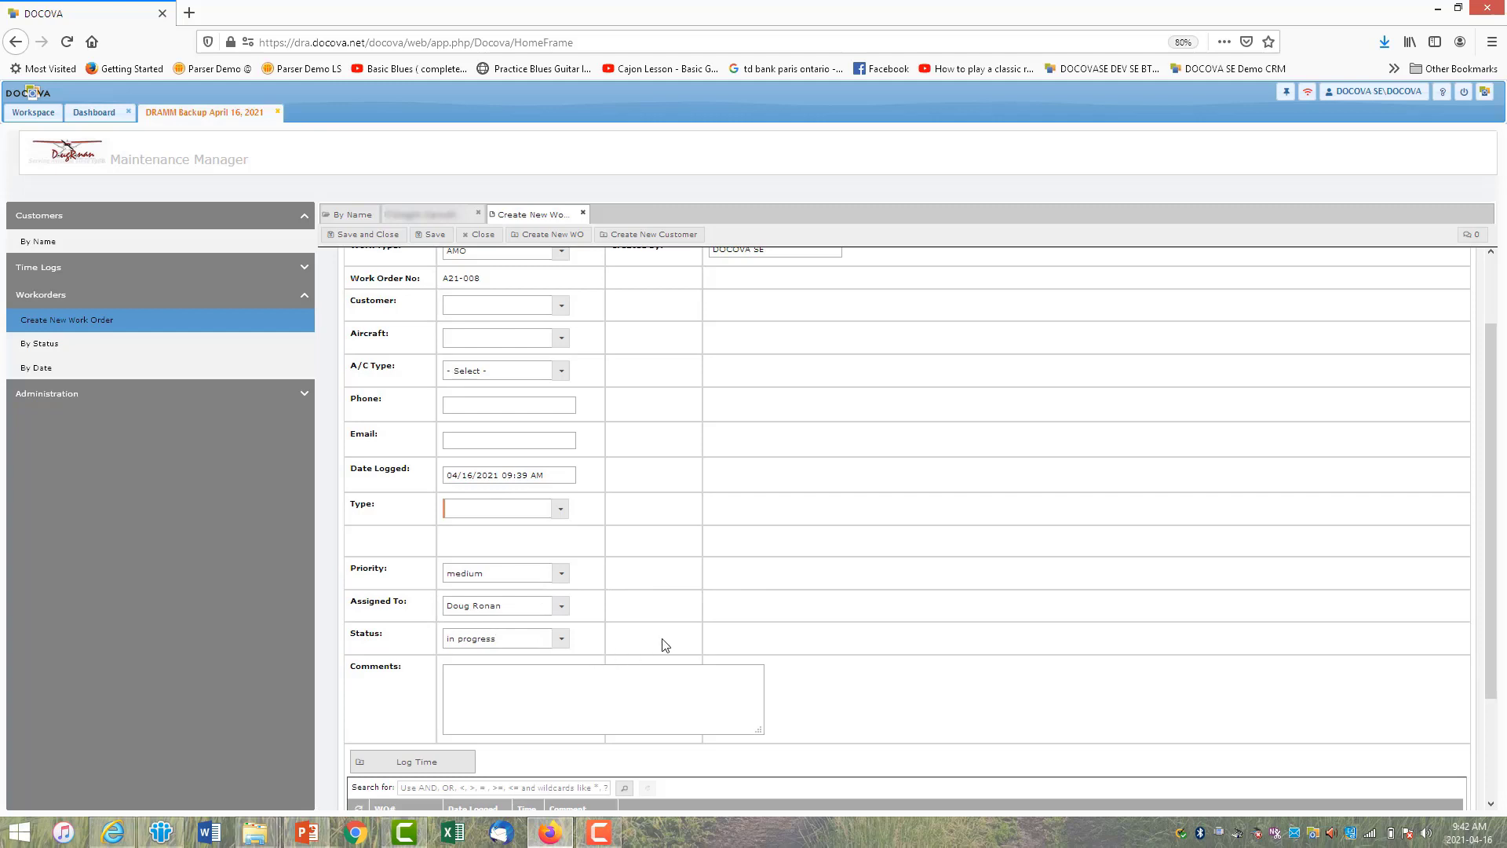
scroll(662, 643, down, 1)
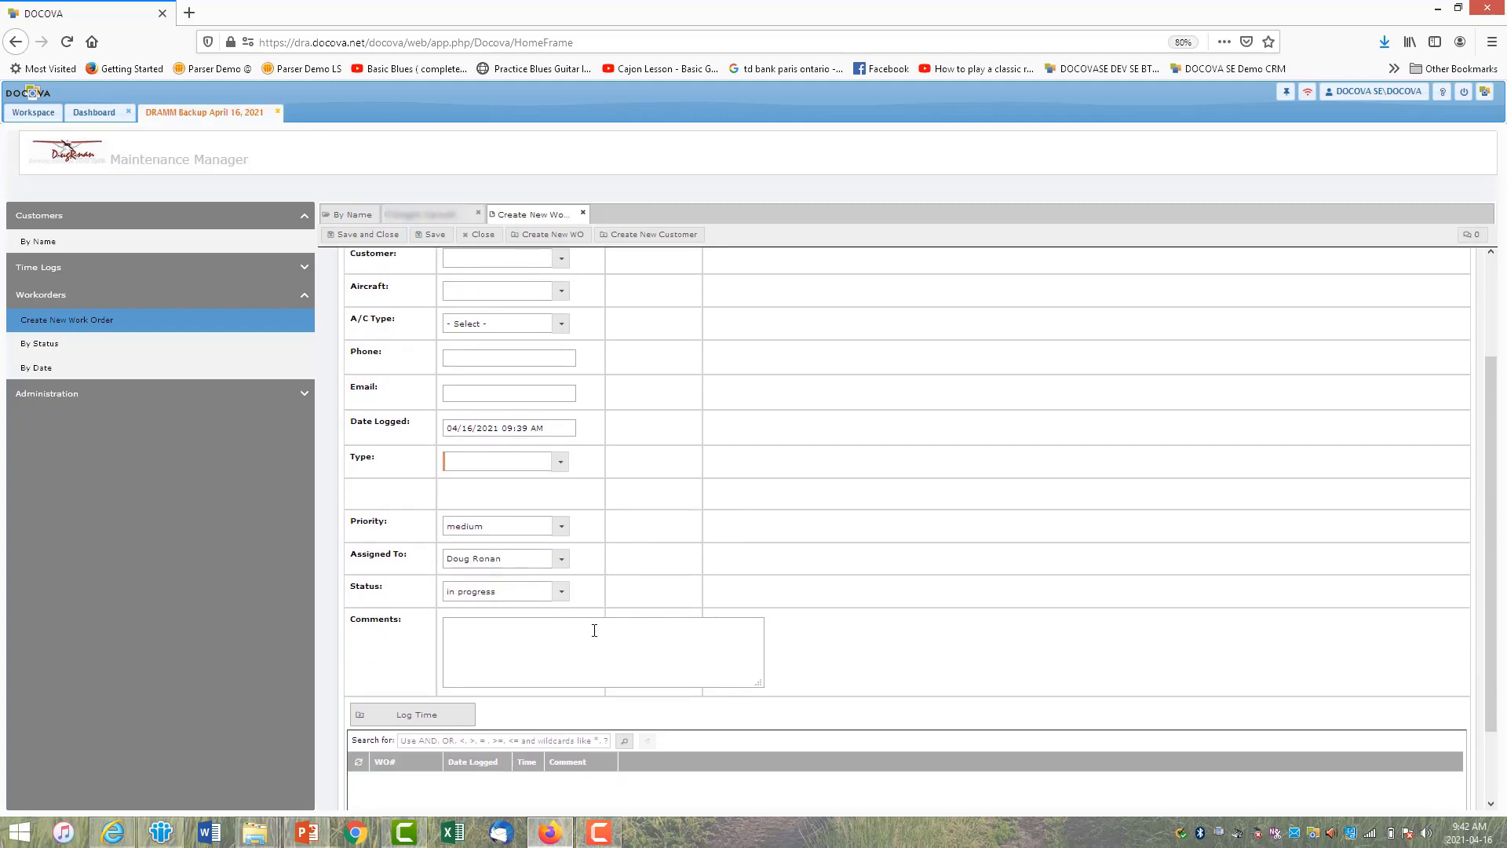
click(562, 594)
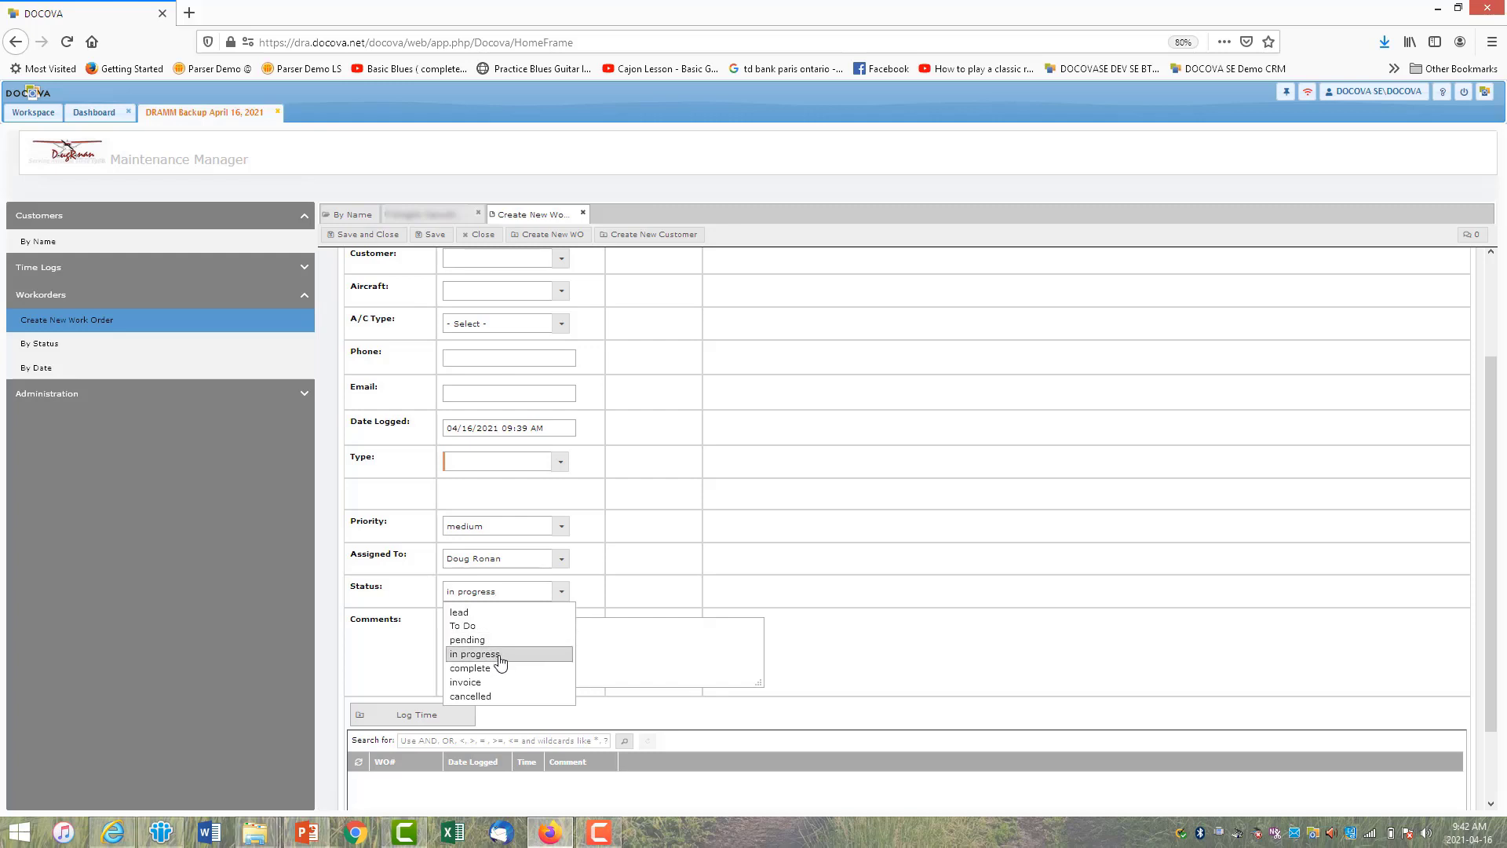
click(851, 525)
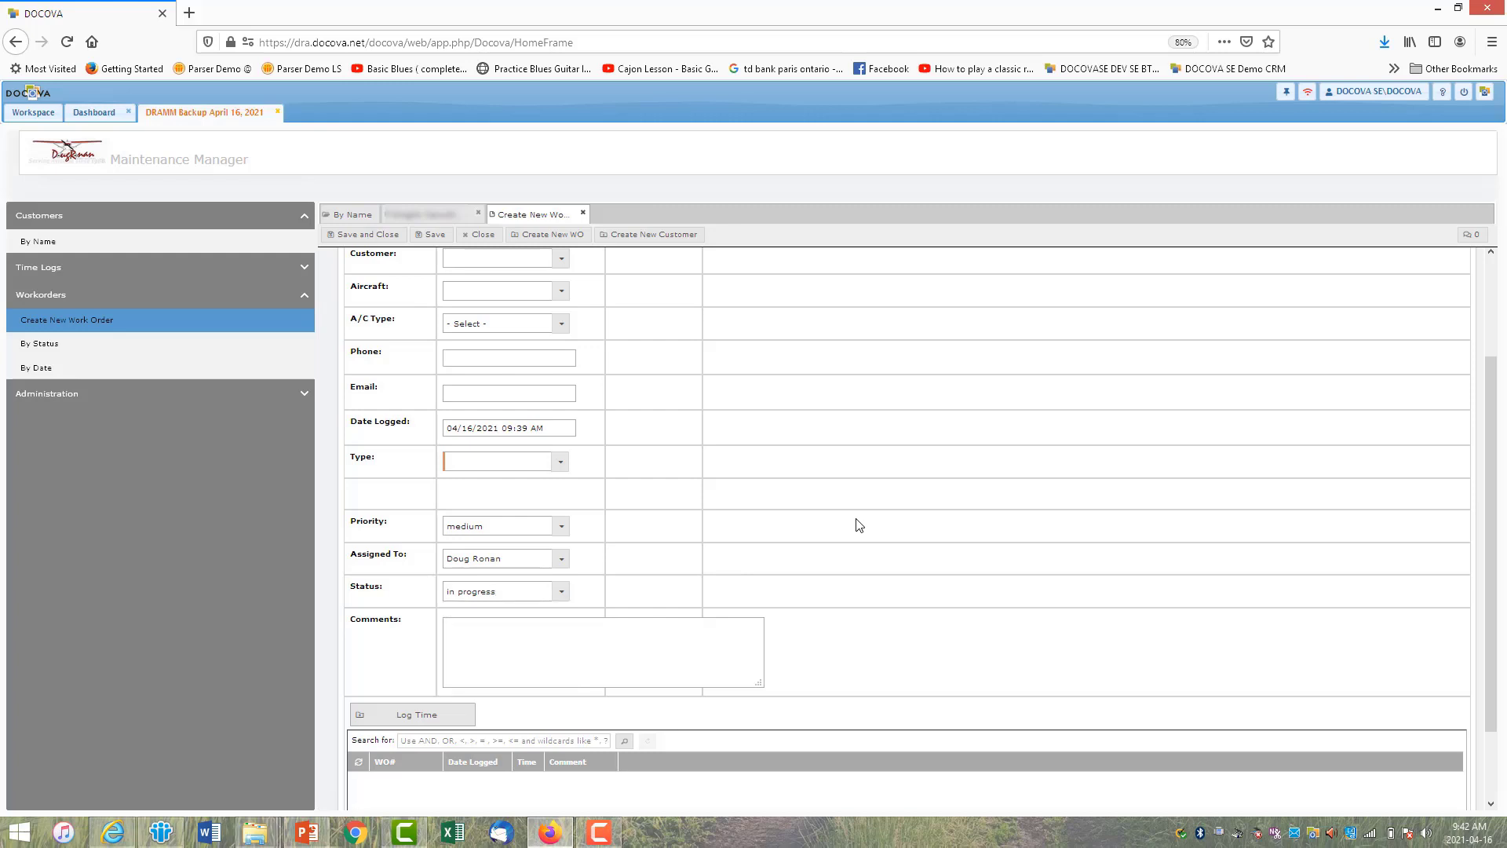
Examine the new work order form from its customer fields down to the Log Time section
scroll(861, 521, up, 2)
scroll(858, 518, down, 4)
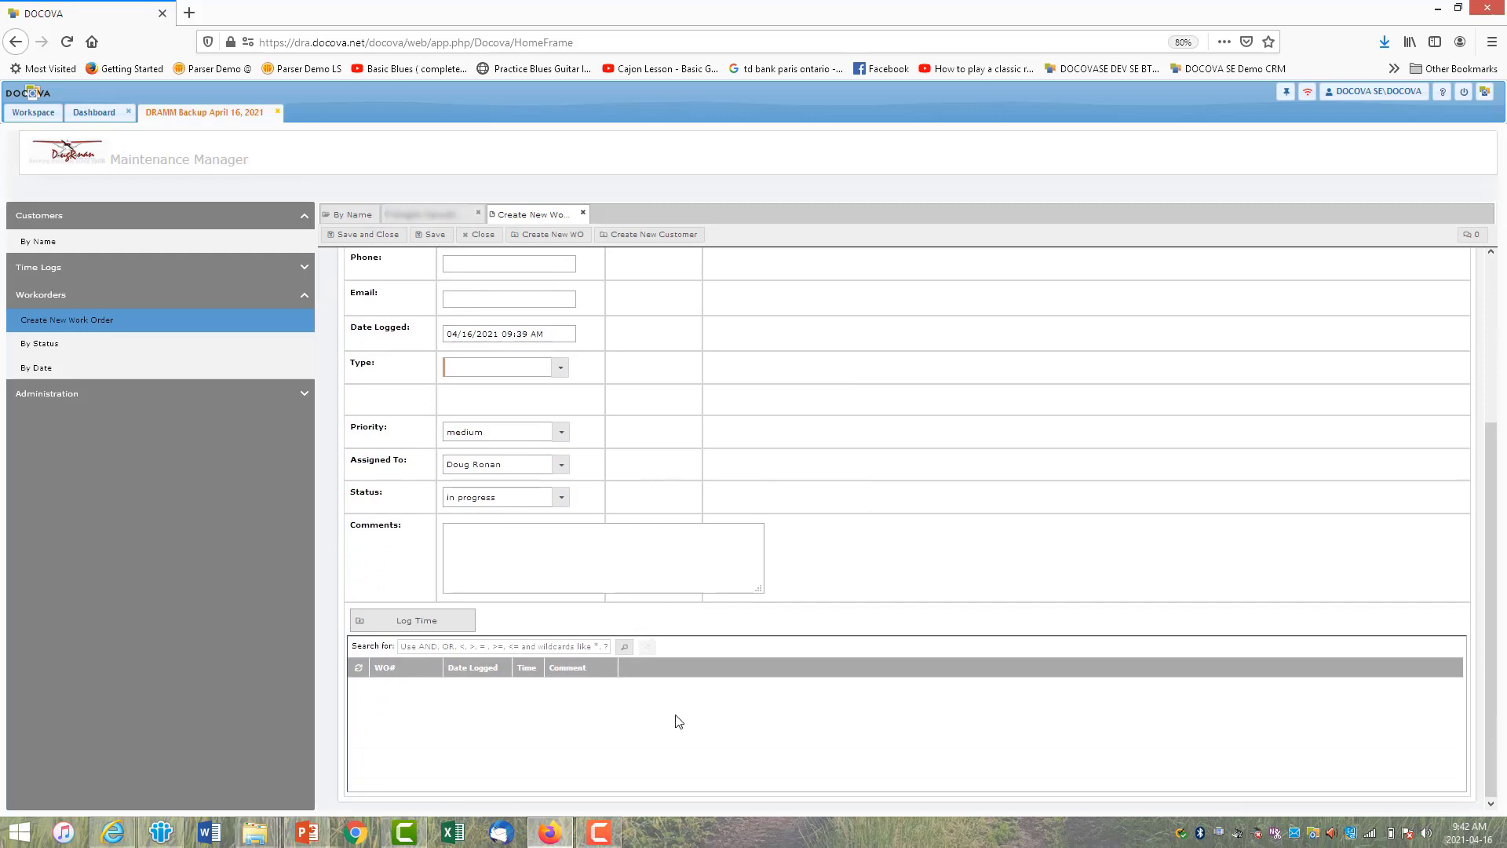
click(444, 646)
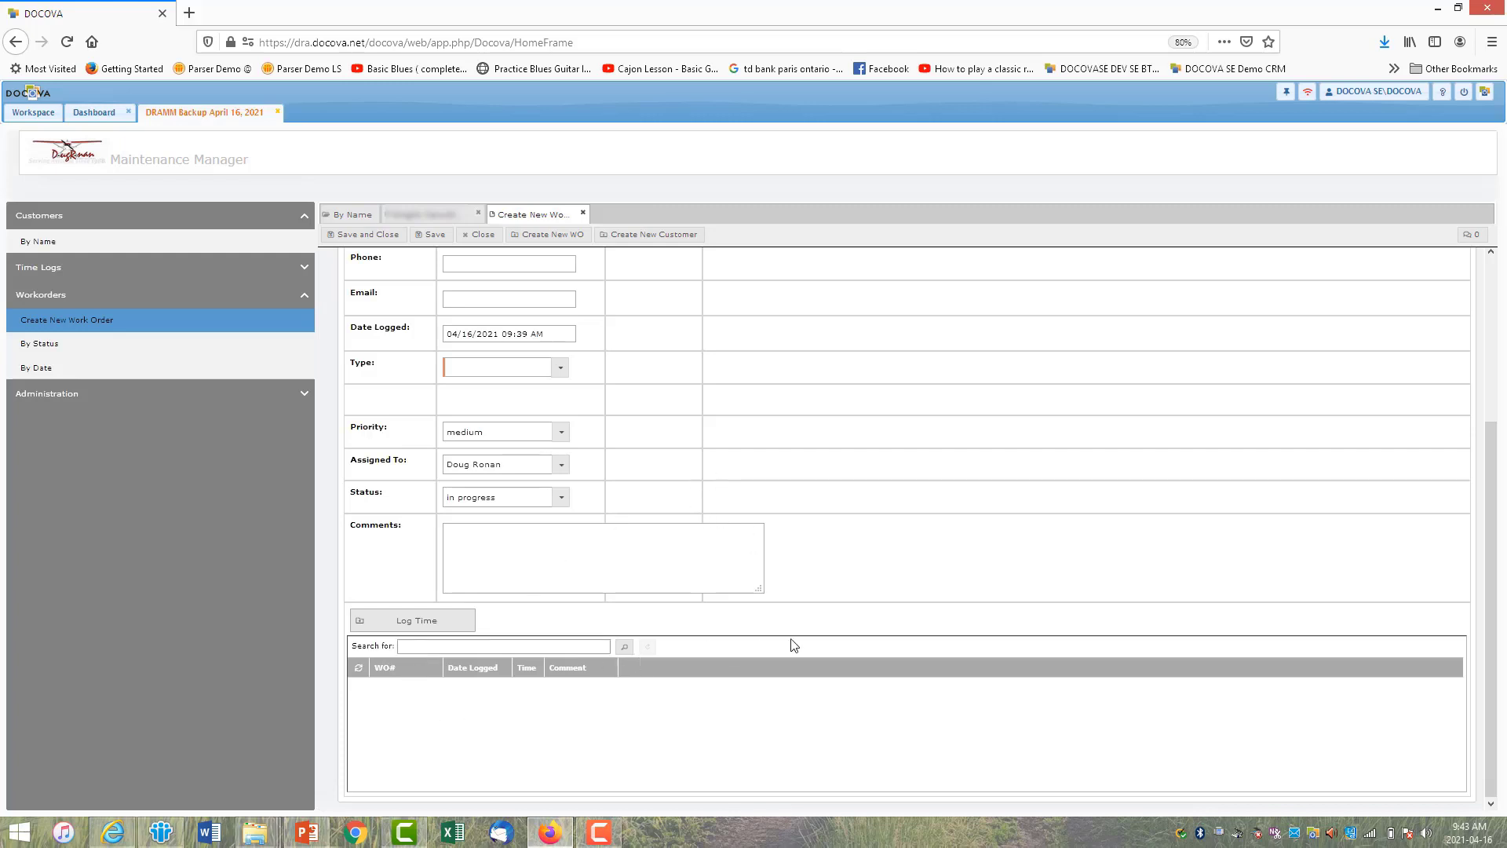
scroll(863, 531, up, 5)
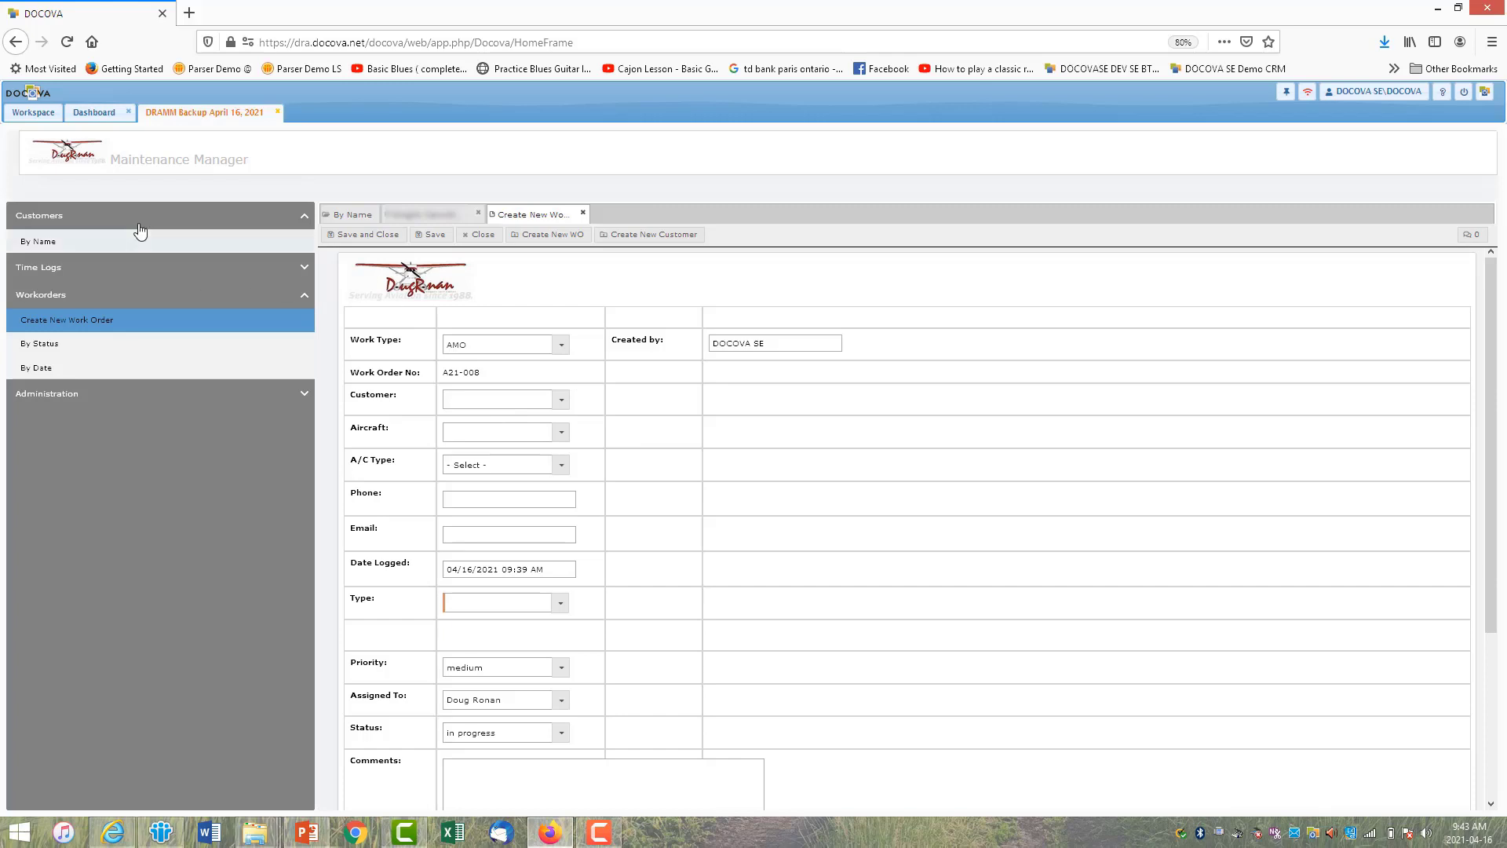
click(55, 242)
scroll(867, 458, down, 3)
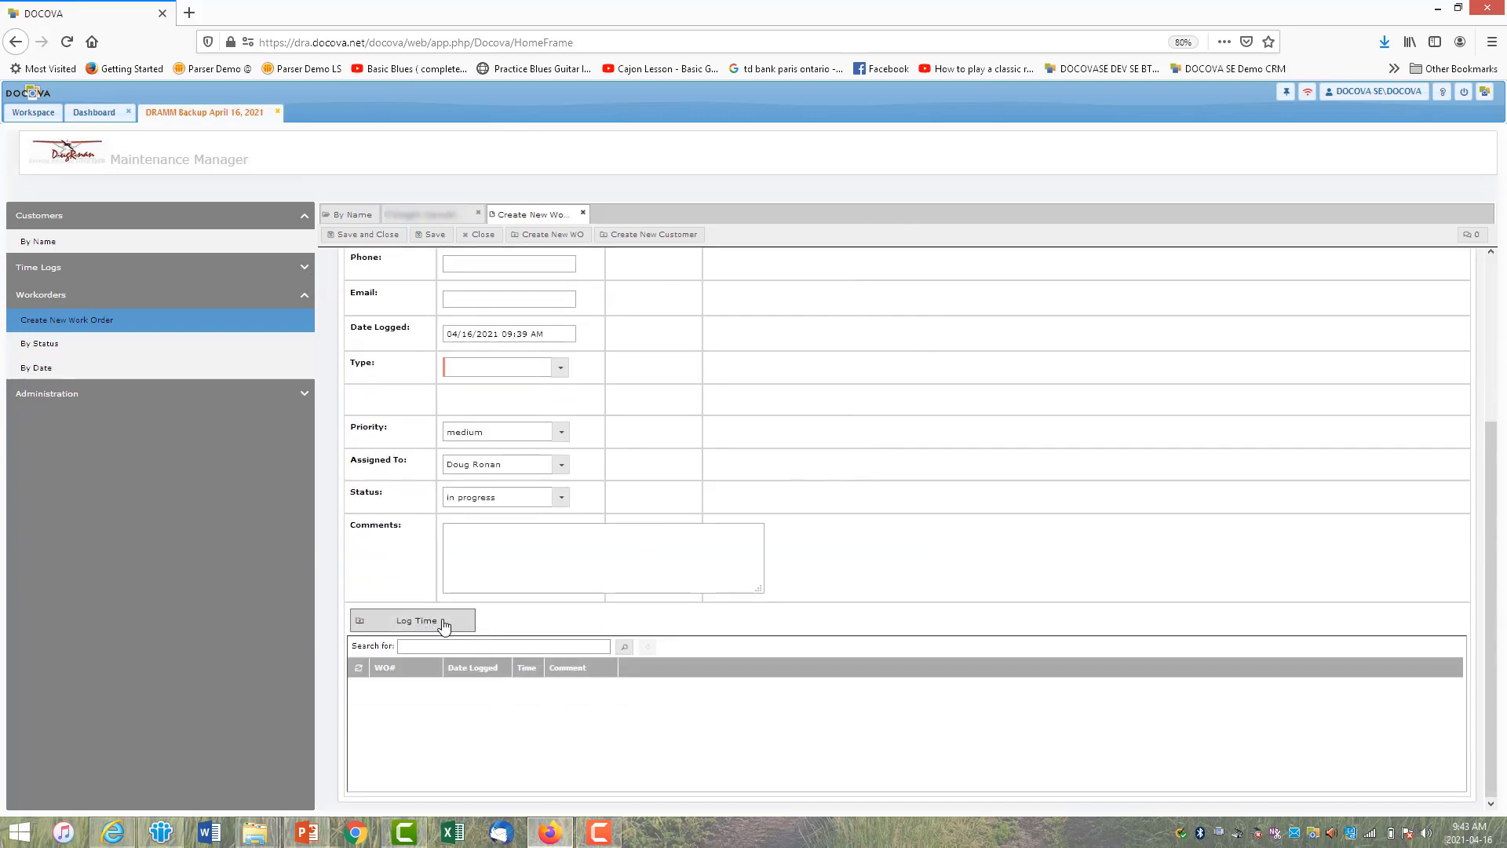
Create a time log for the first listed work order, clock in to it, and reopen the running log
click(304, 269)
click(118, 292)
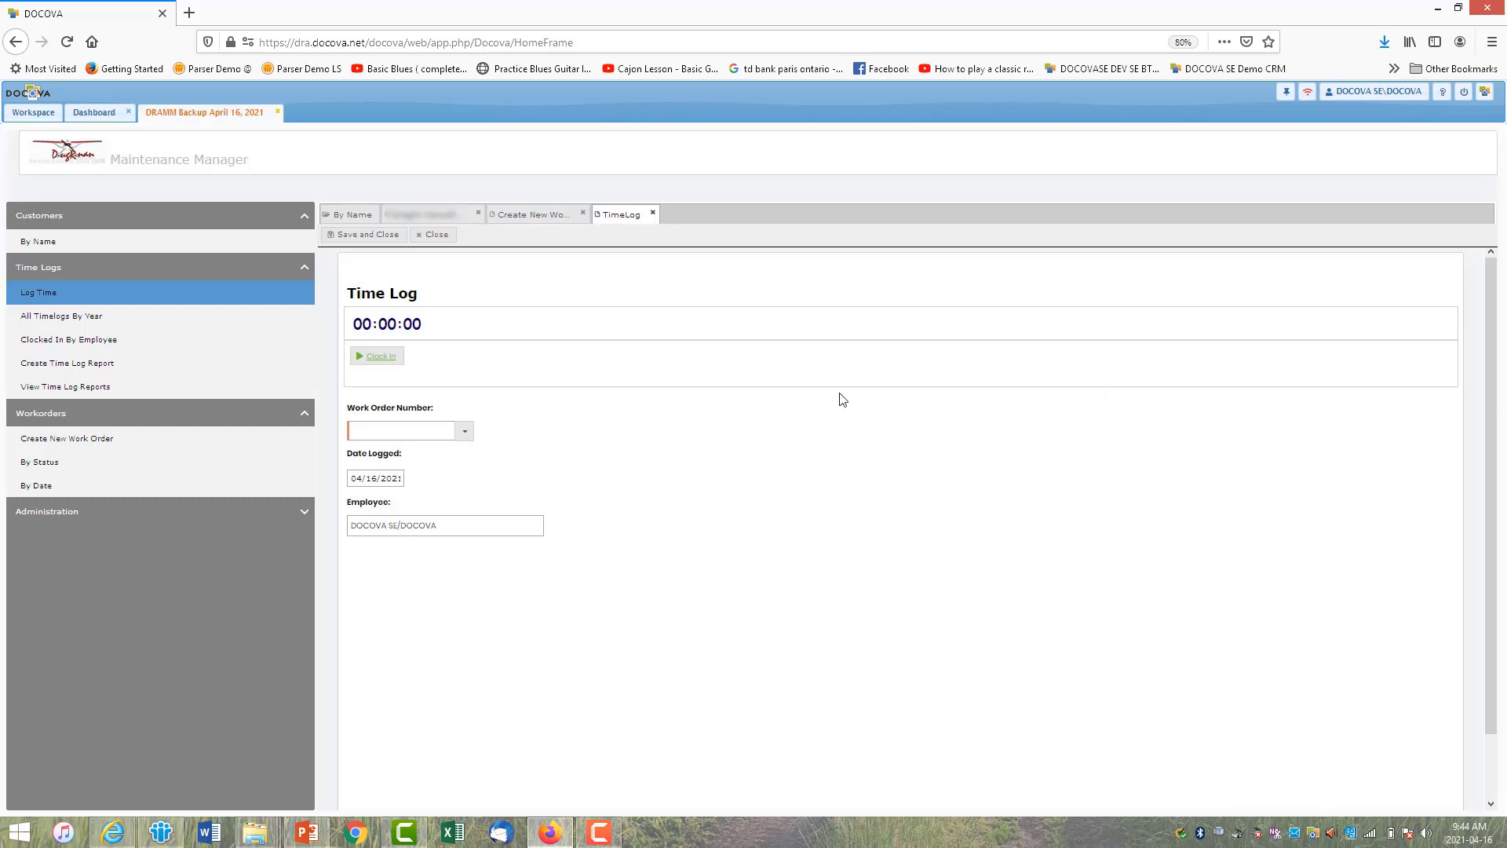
click(382, 357)
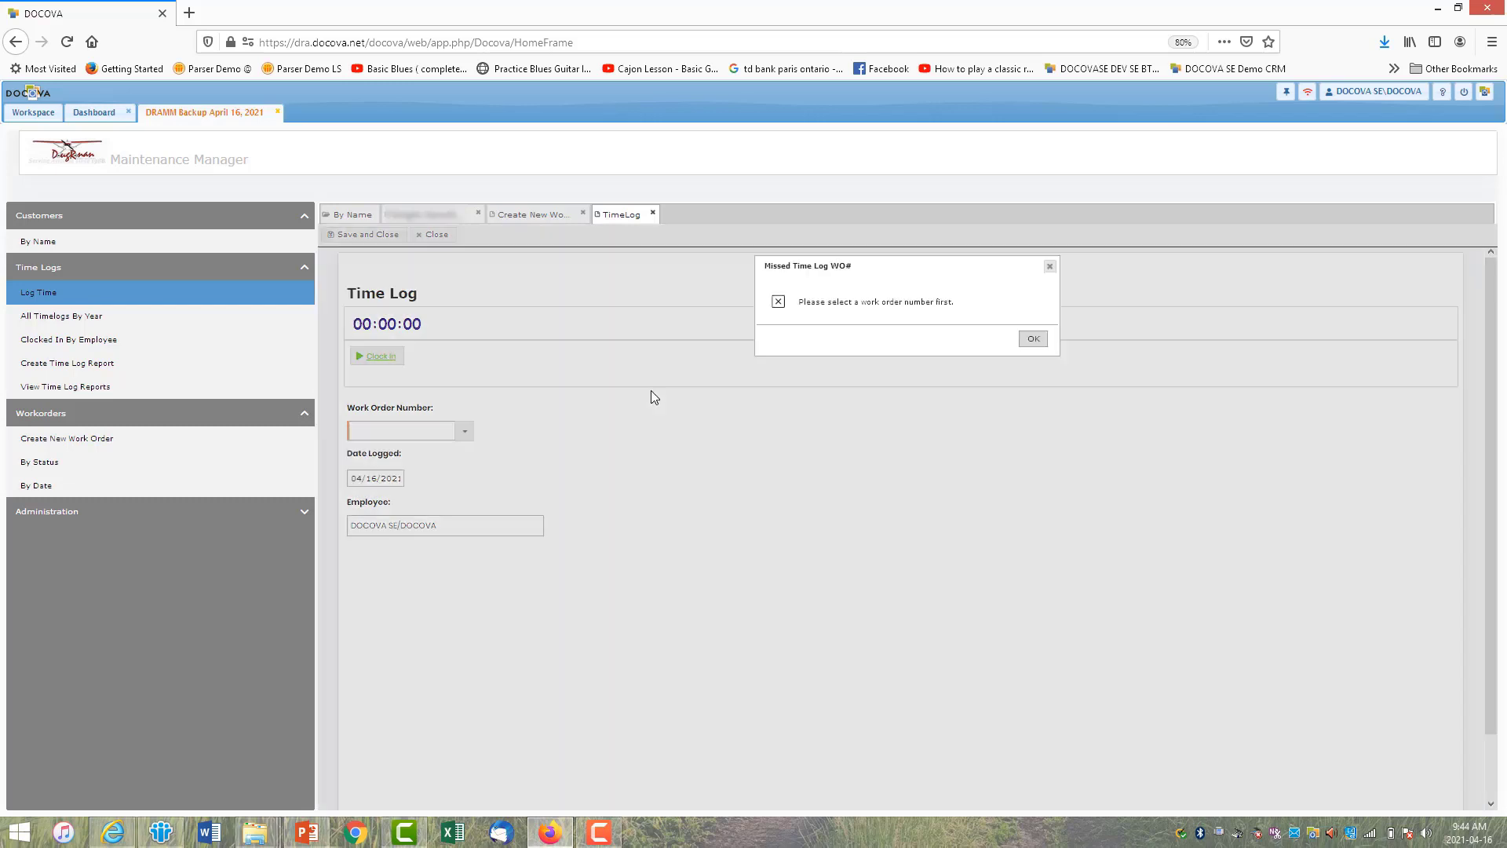
click(1033, 339)
click(466, 433)
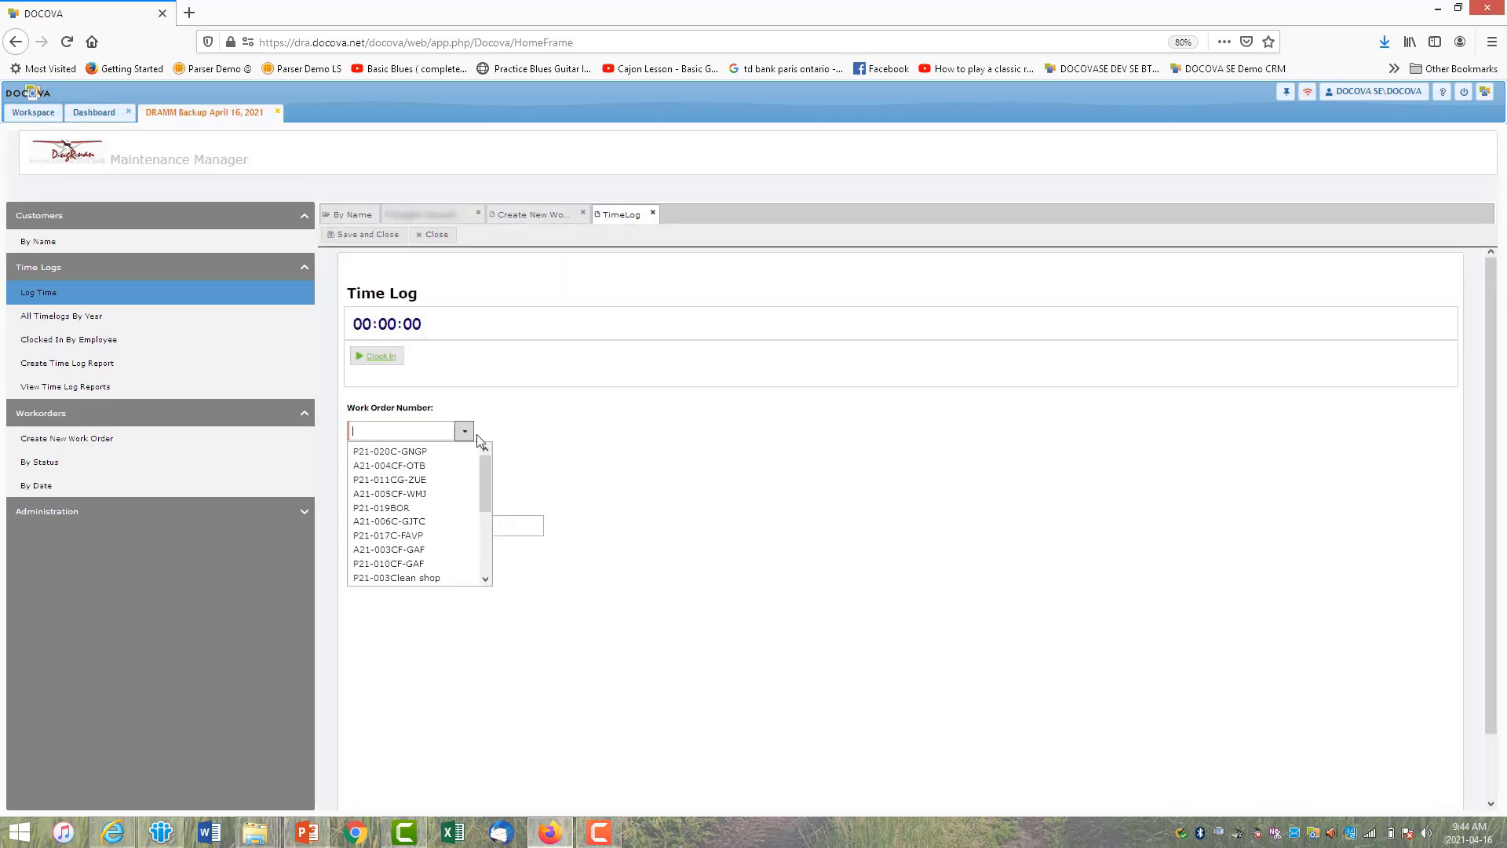
click(436, 452)
click(377, 357)
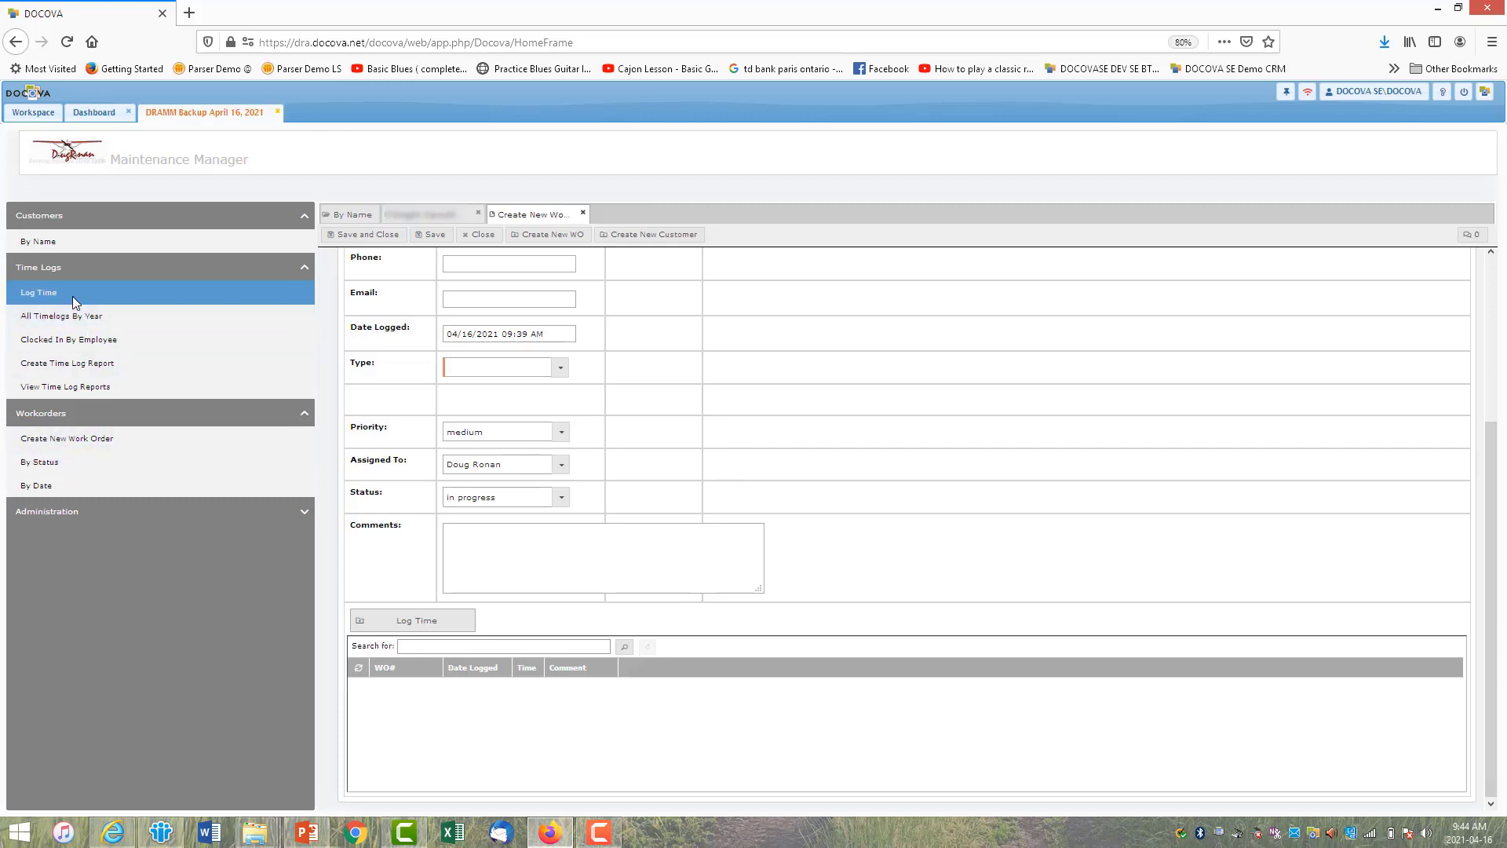
click(146, 322)
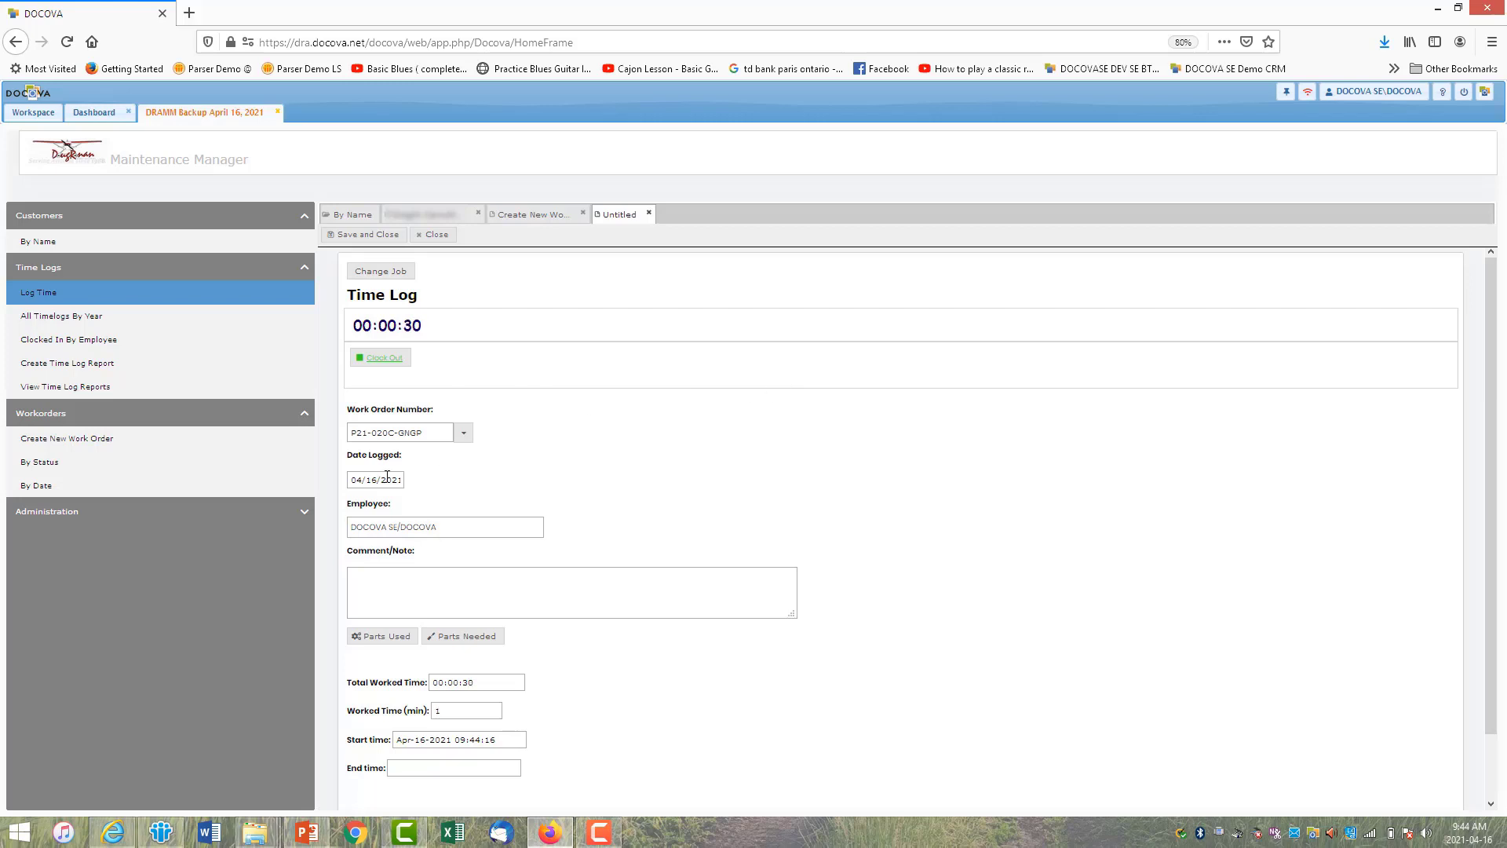
View all time logs by year and inspect the first April 2021 entry, "Cleaned up my mess"
click(88, 317)
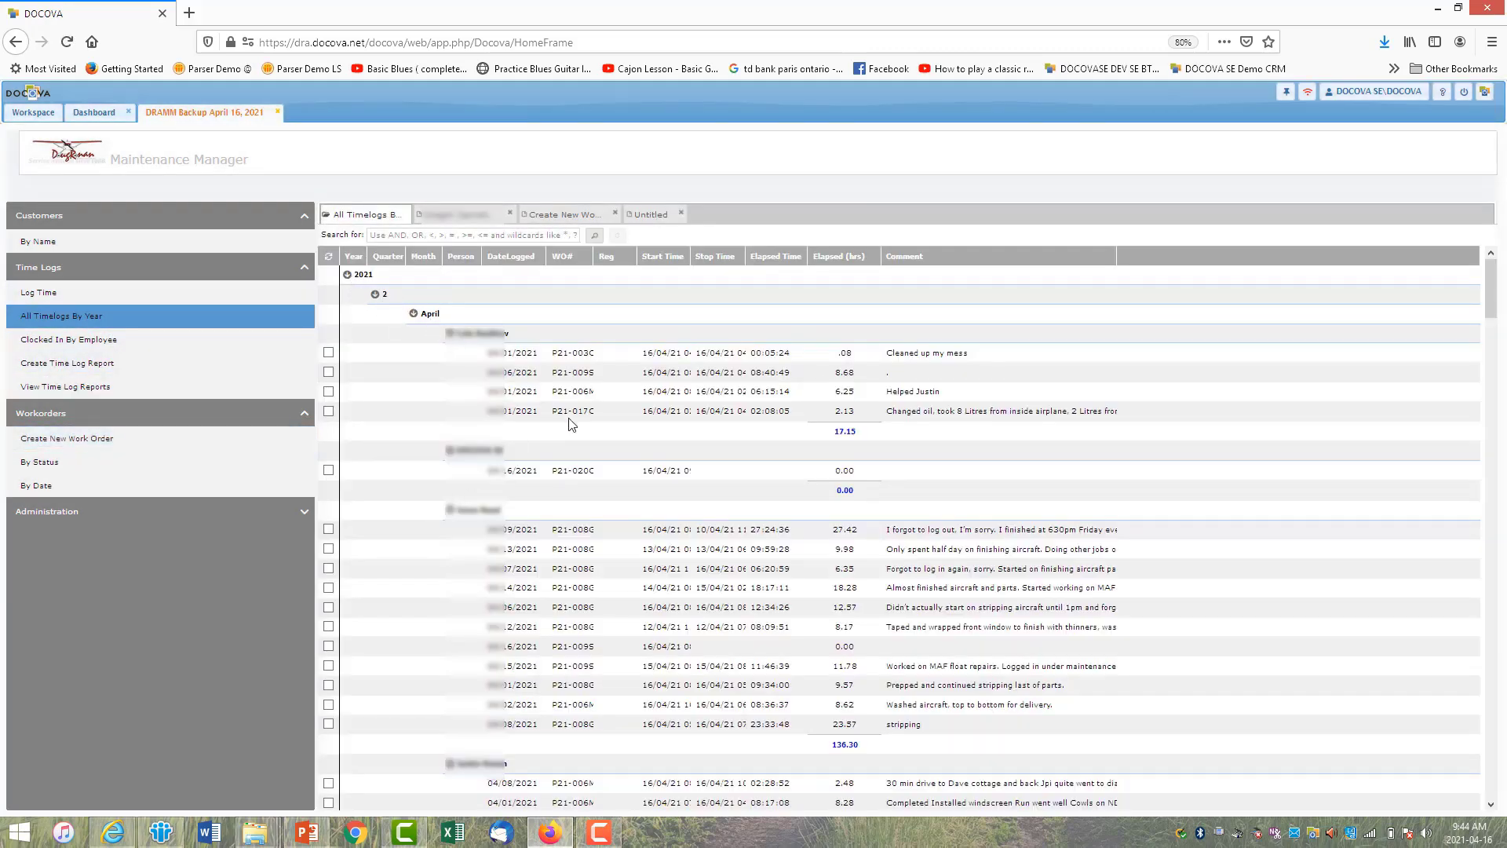
double_click(571, 353)
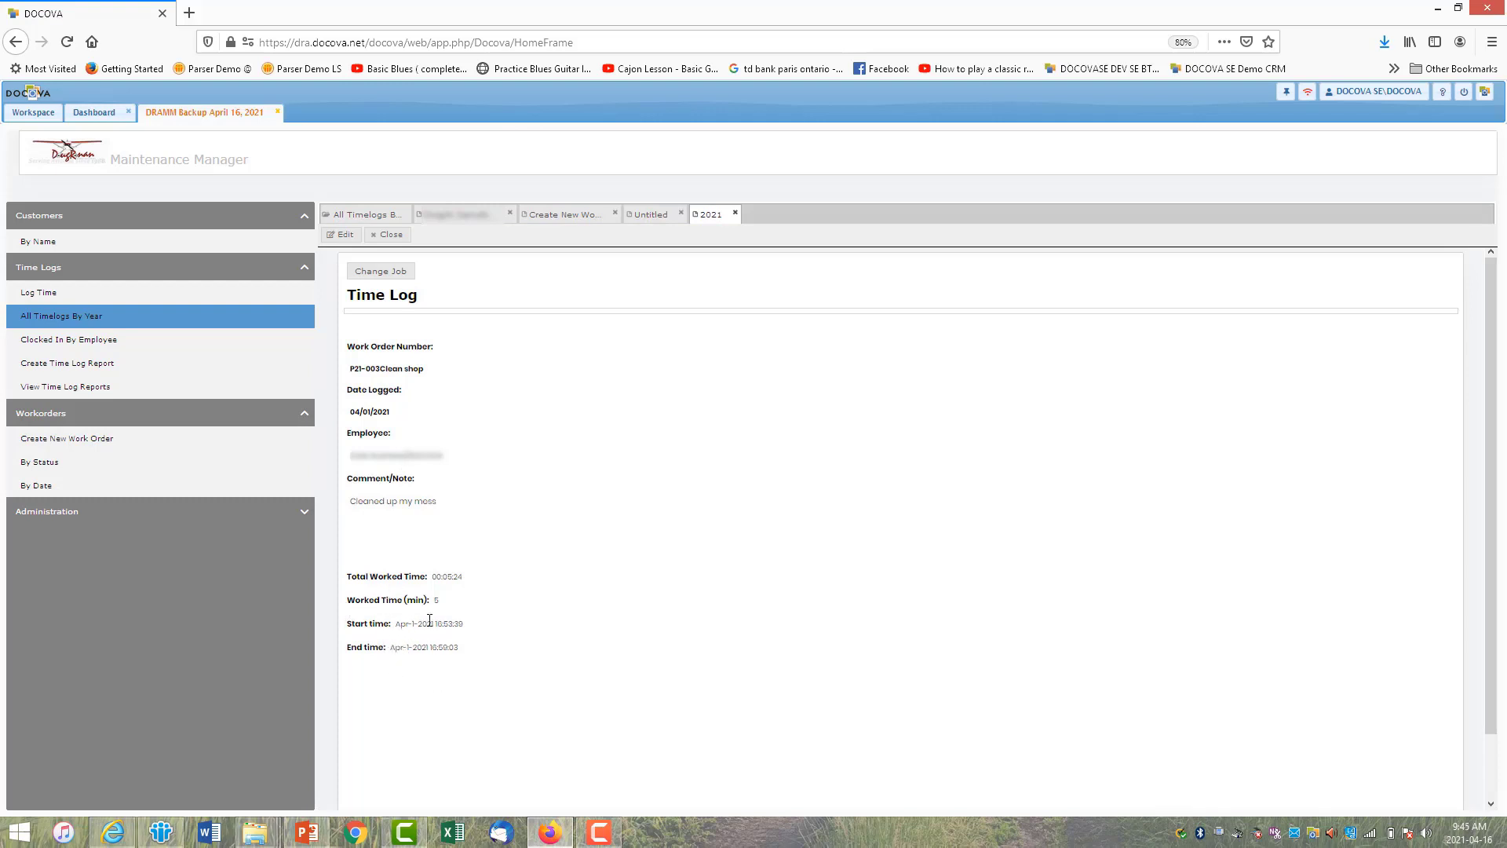
click(735, 213)
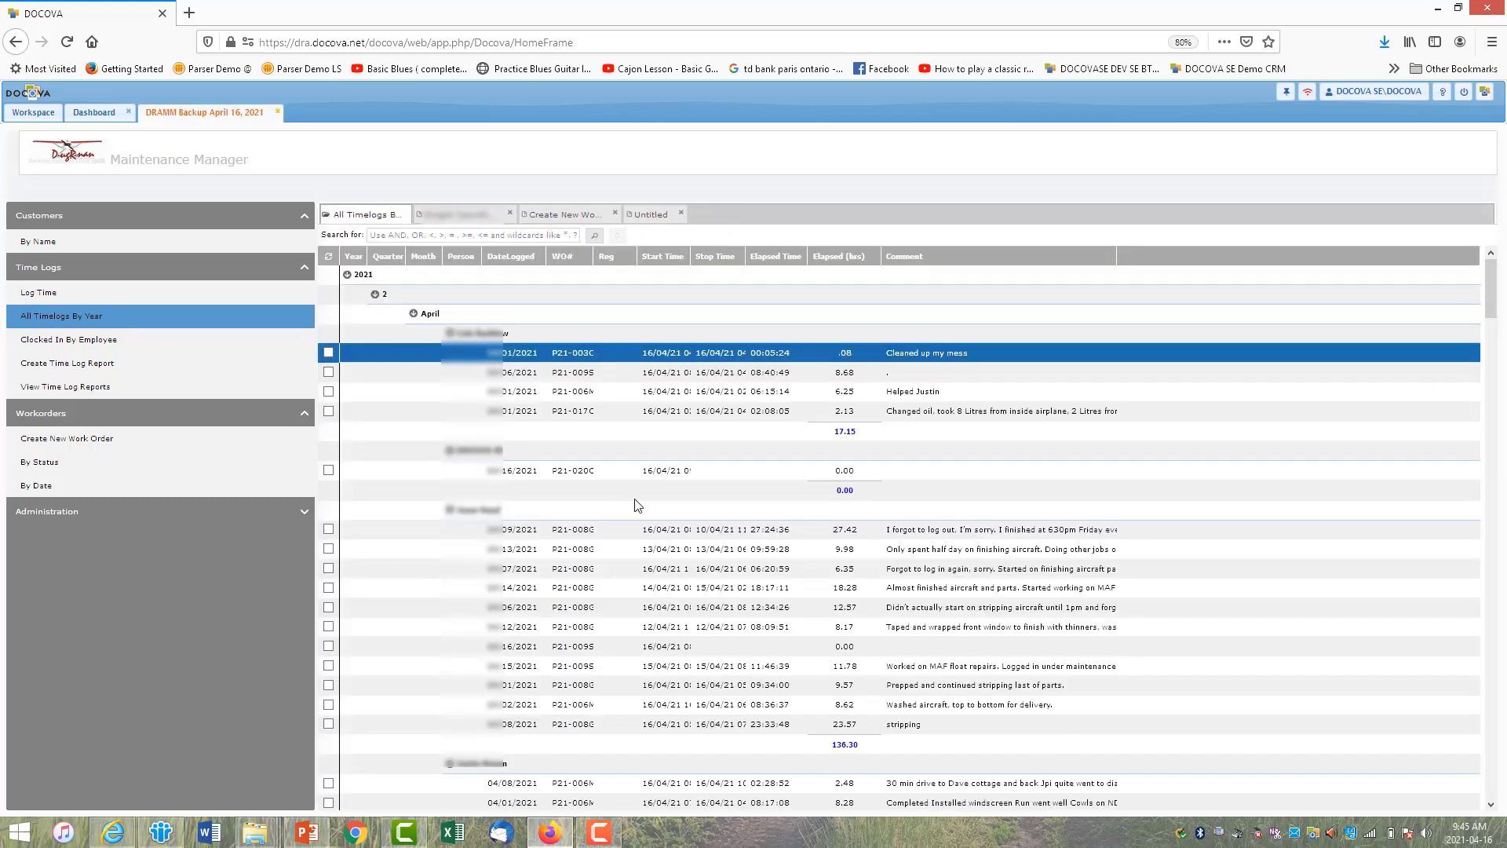
Start a time log report for the first listed work order, filtered to the date range 04/01/2021 to 04/30/2021
click(99, 364)
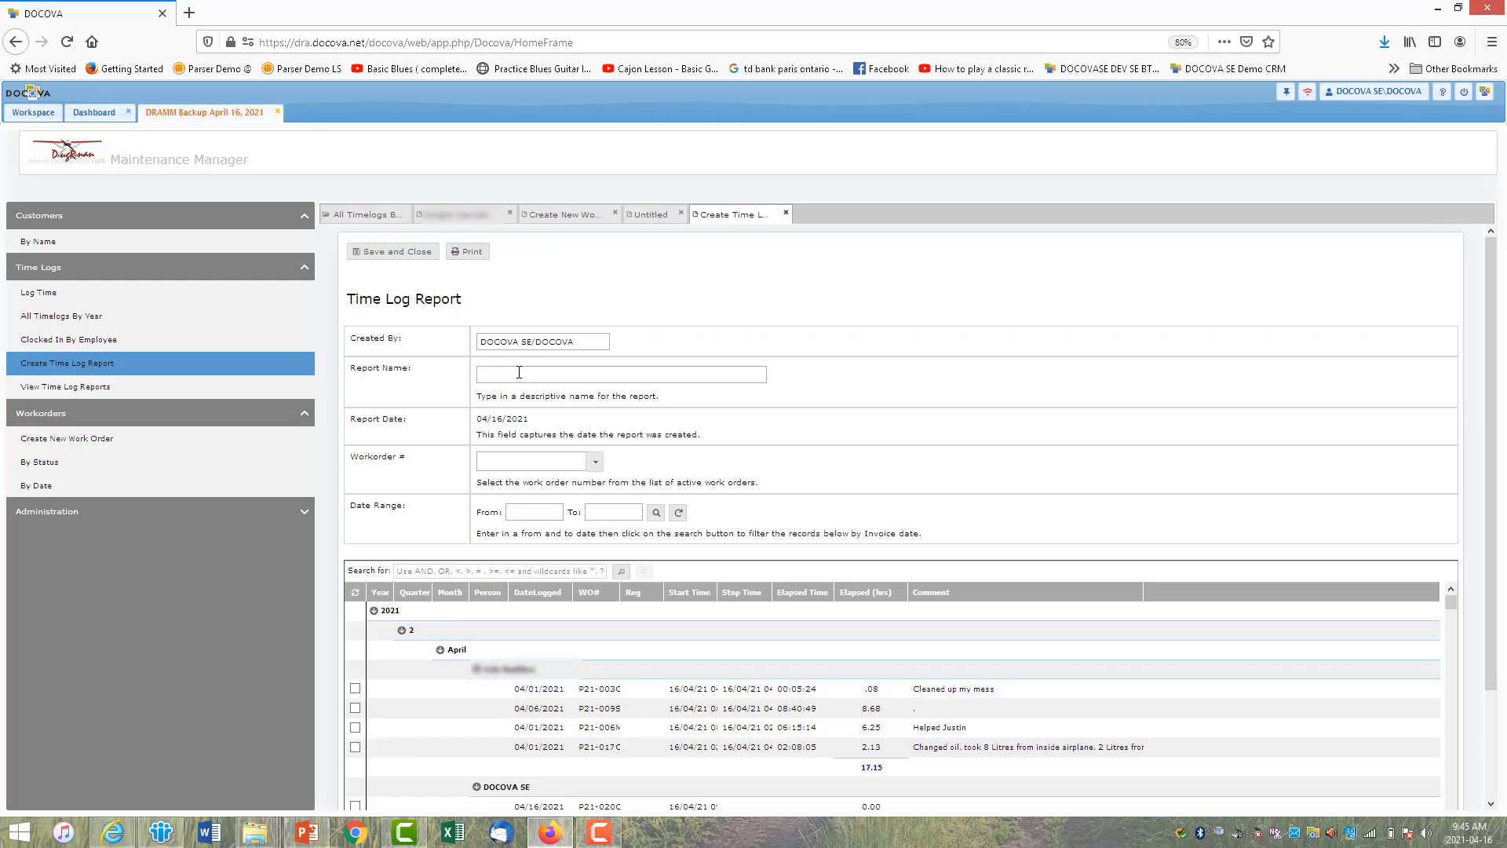
click(500, 375)
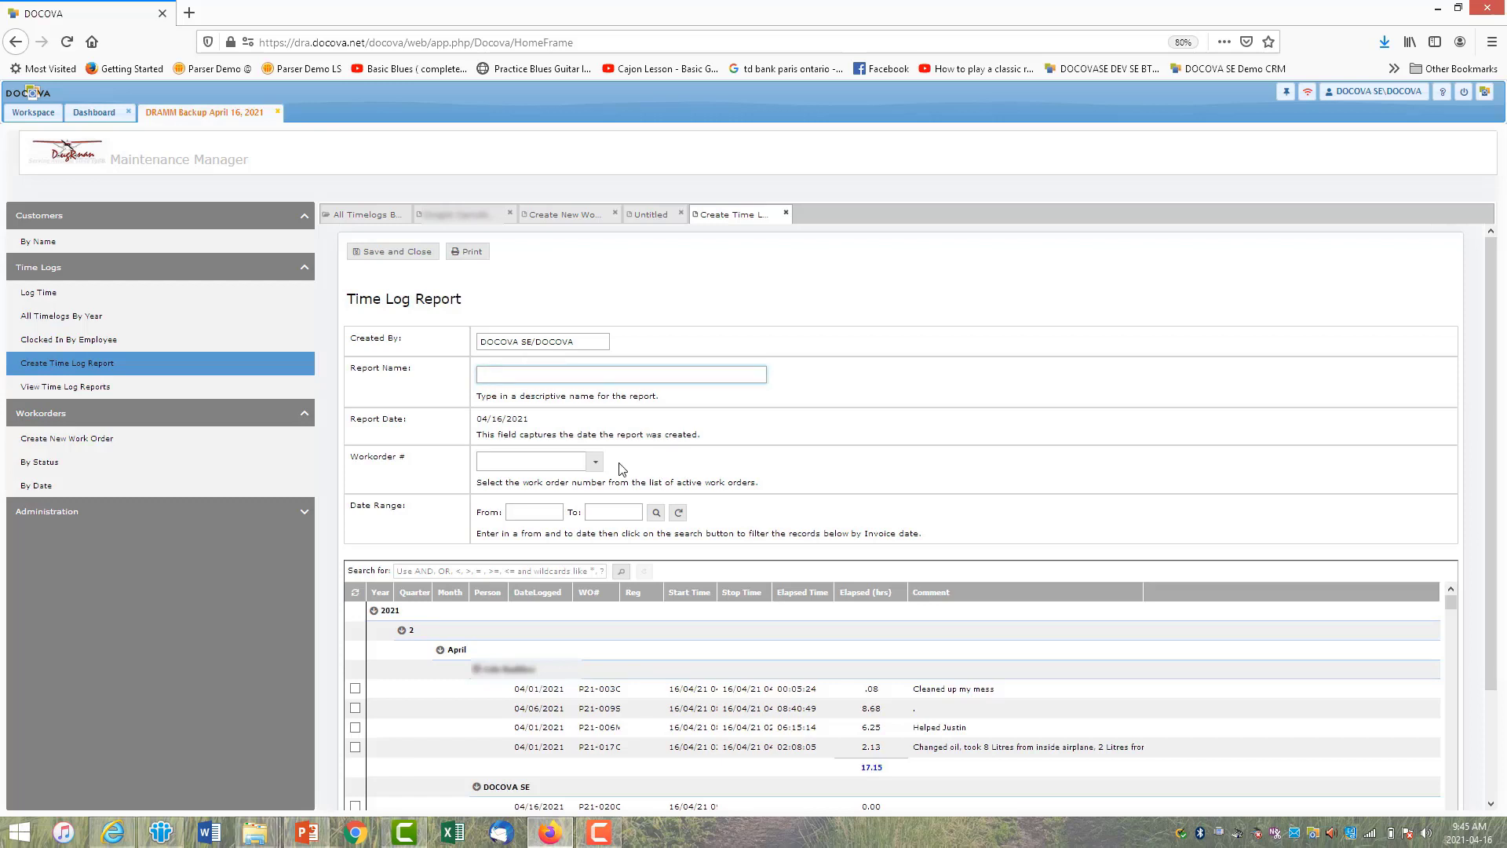
click(595, 462)
click(522, 482)
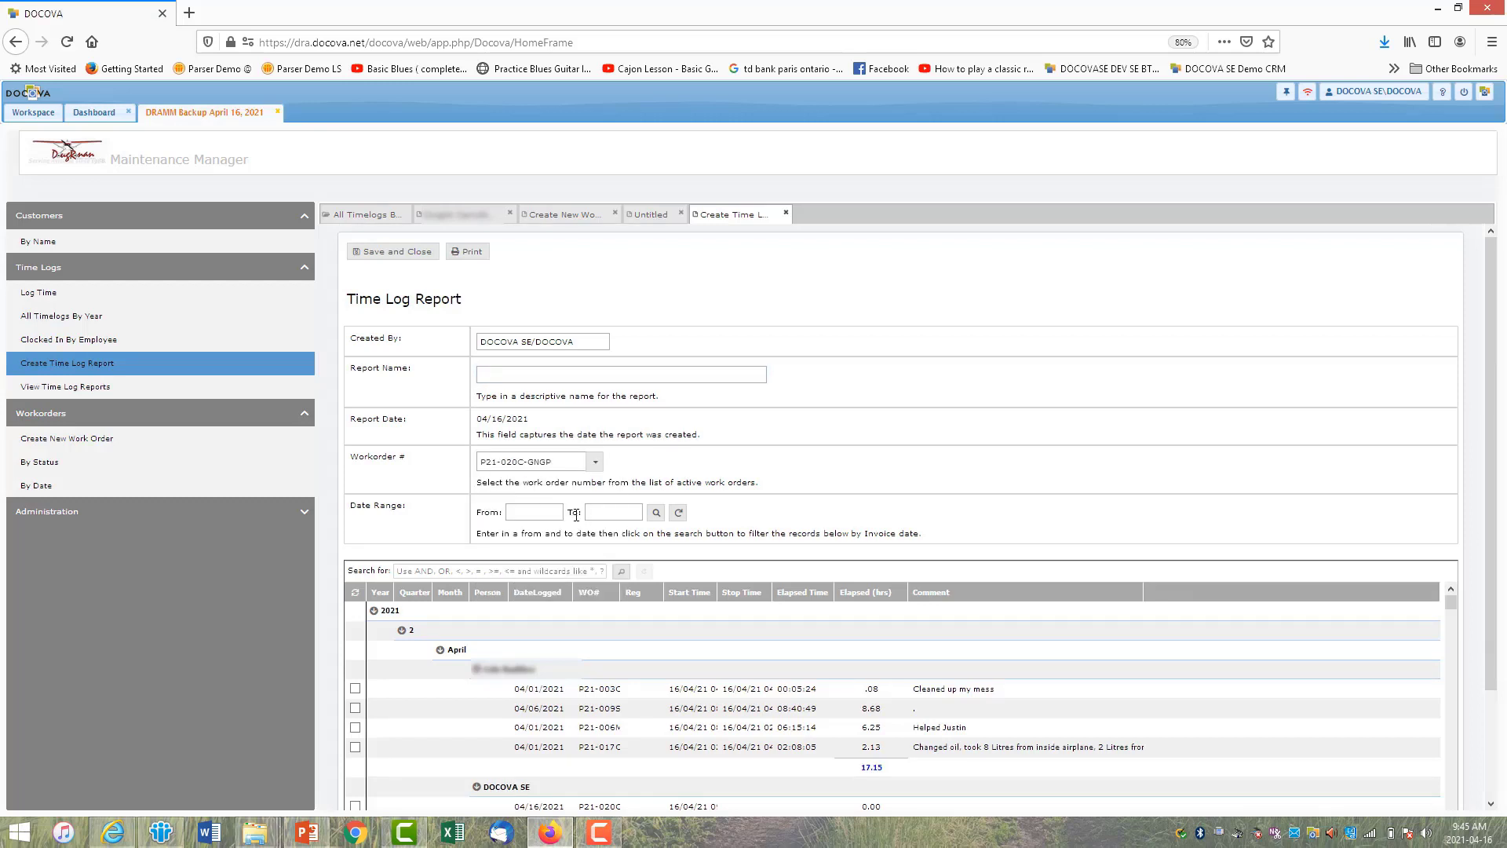
click(541, 511)
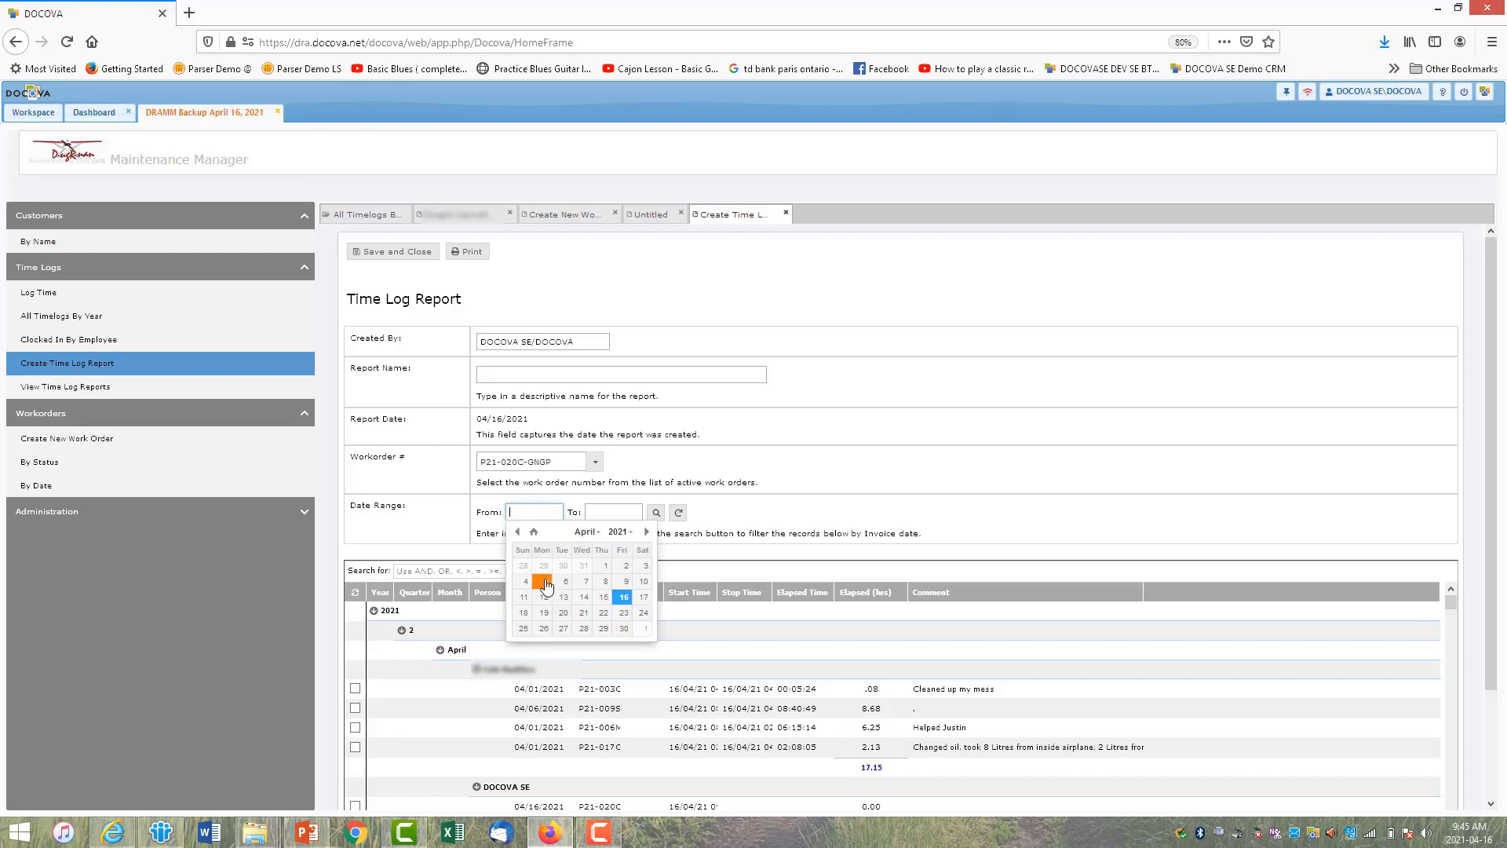
click(605, 566)
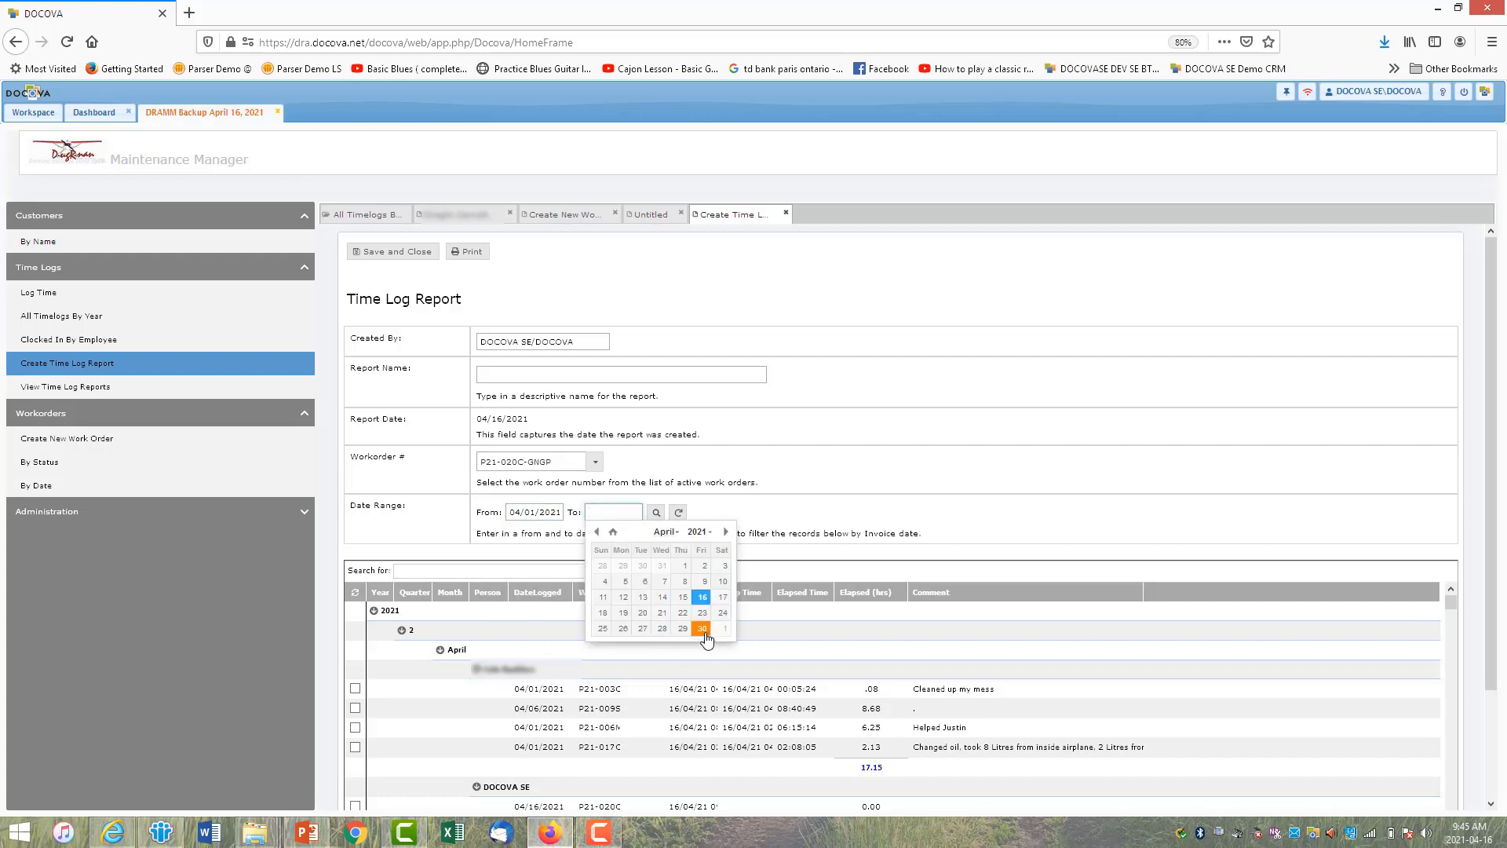
click(709, 638)
click(657, 511)
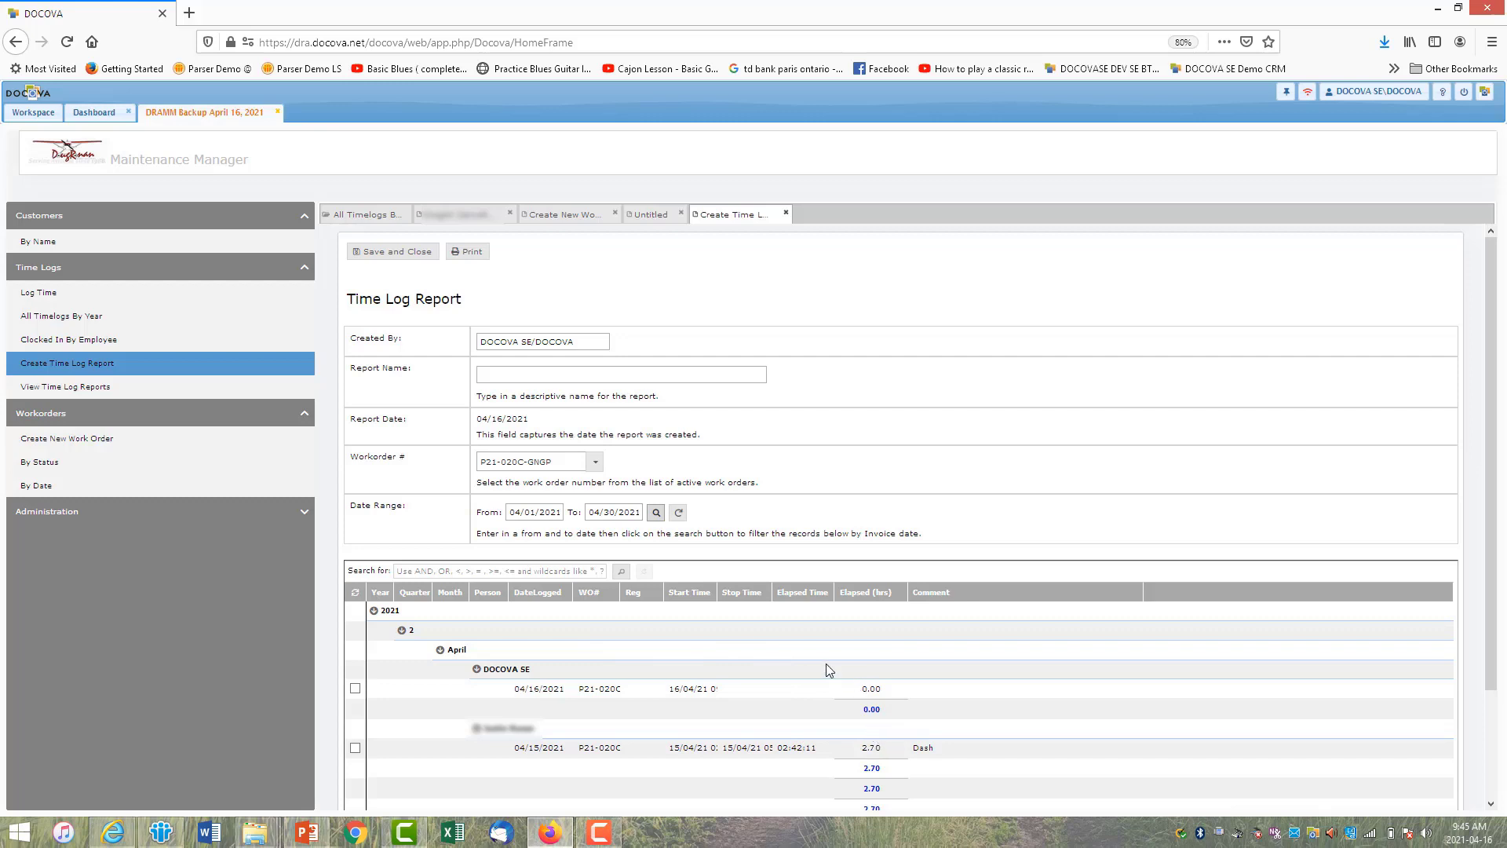
Collapse the Time Logs section and expand the Administration section to view its entries
click(306, 268)
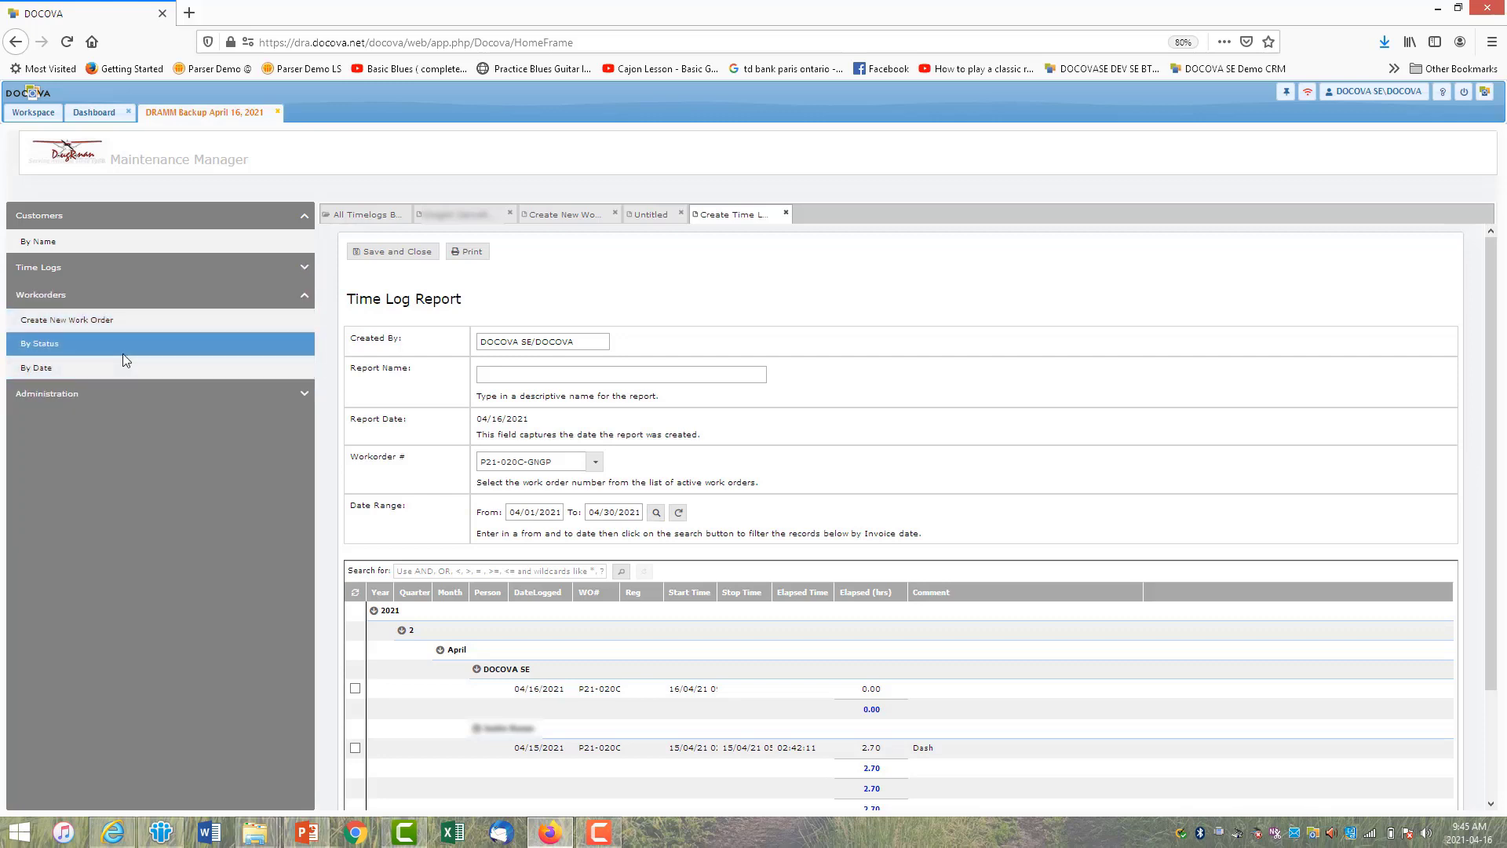
click(303, 394)
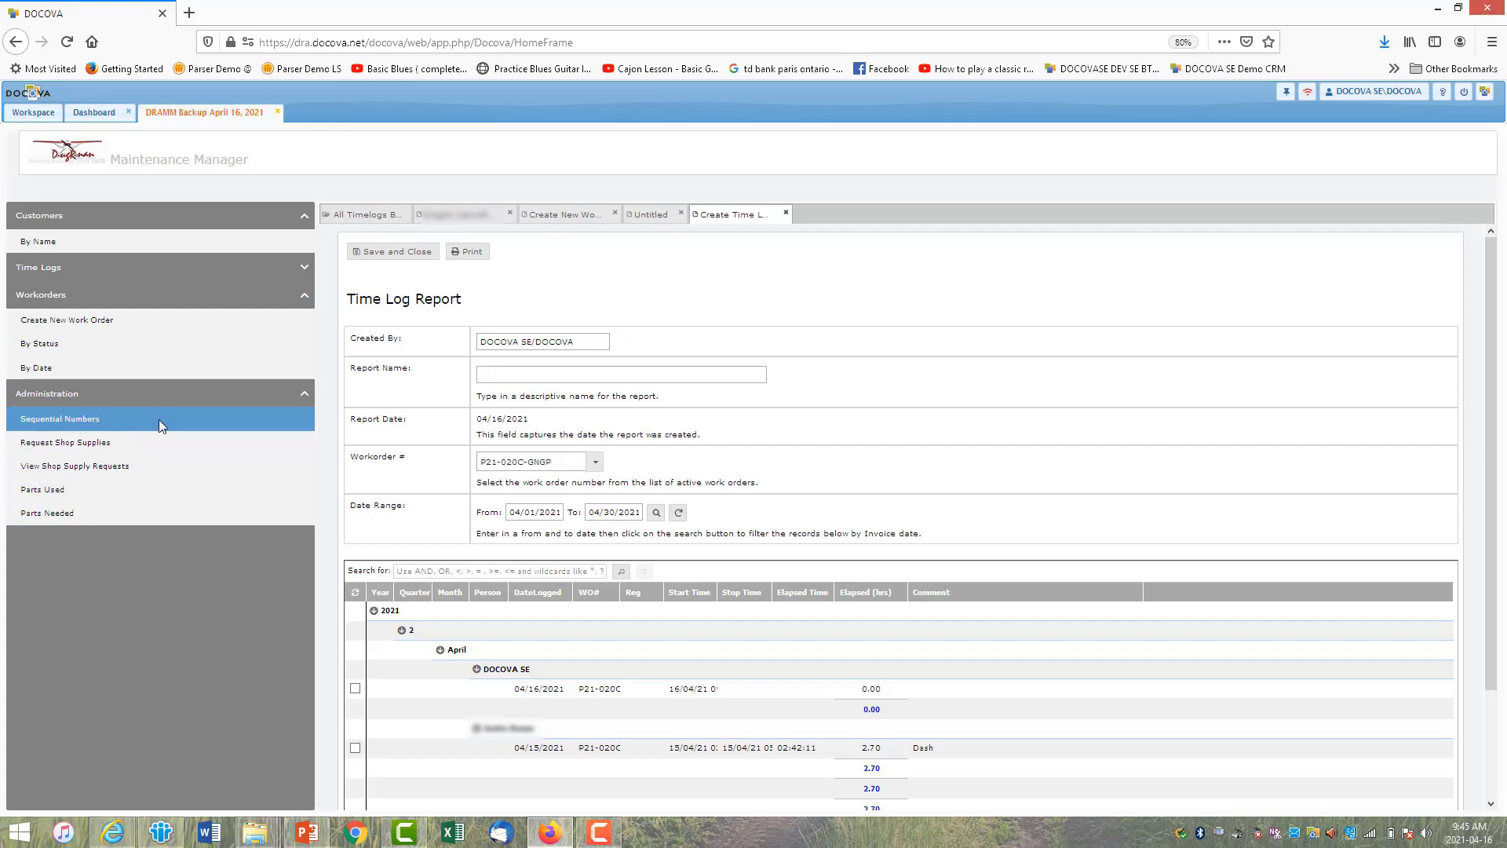
click(99, 468)
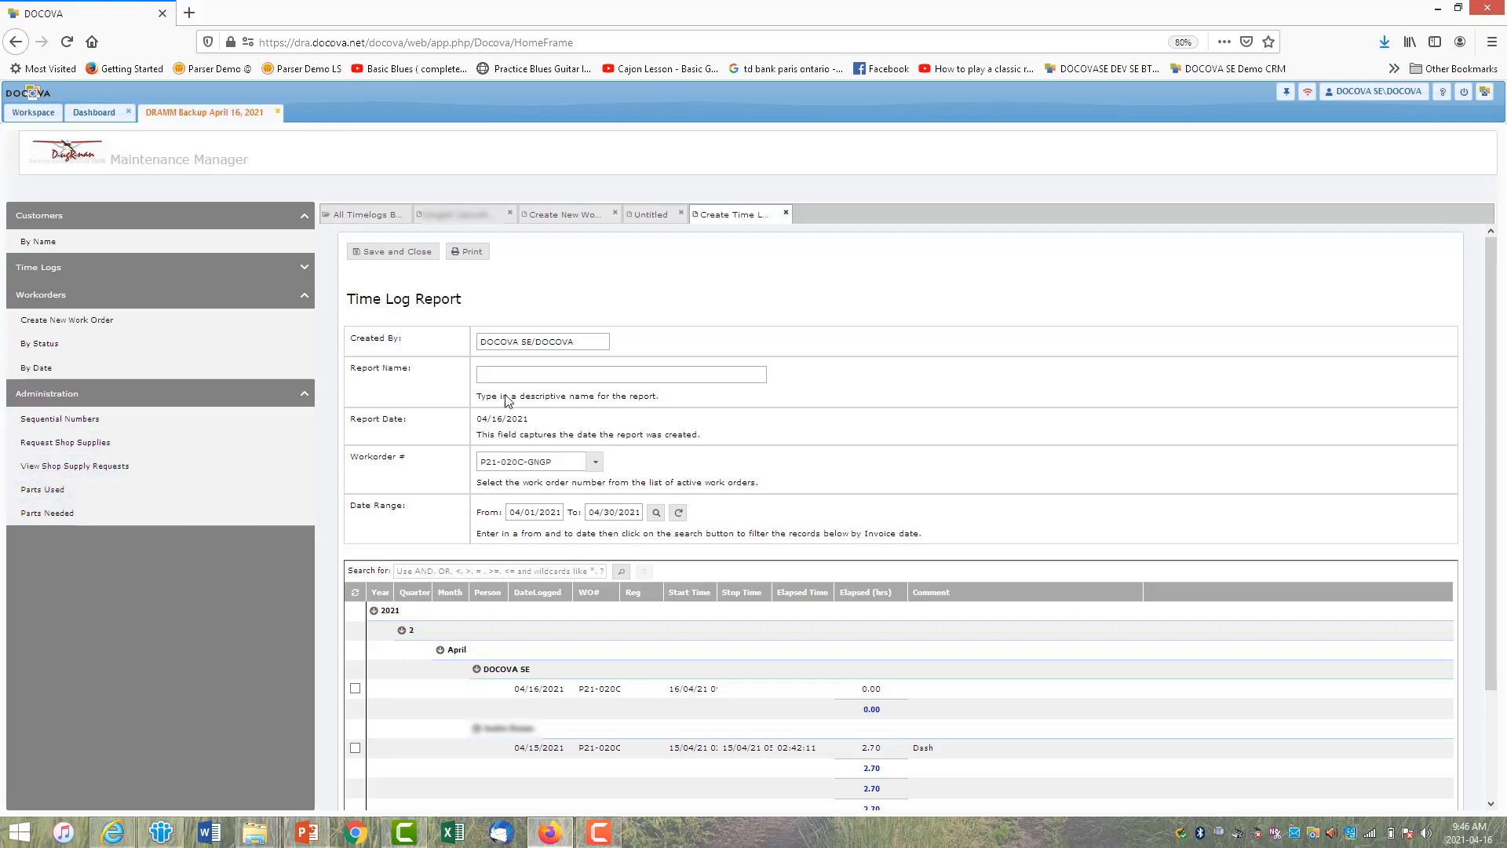
Open the DOCOVA mobile site at dra.docova.net/docova/web/app.php/Docova/mobile.htm, leaving the current page without saving the time log report
click(591, 41)
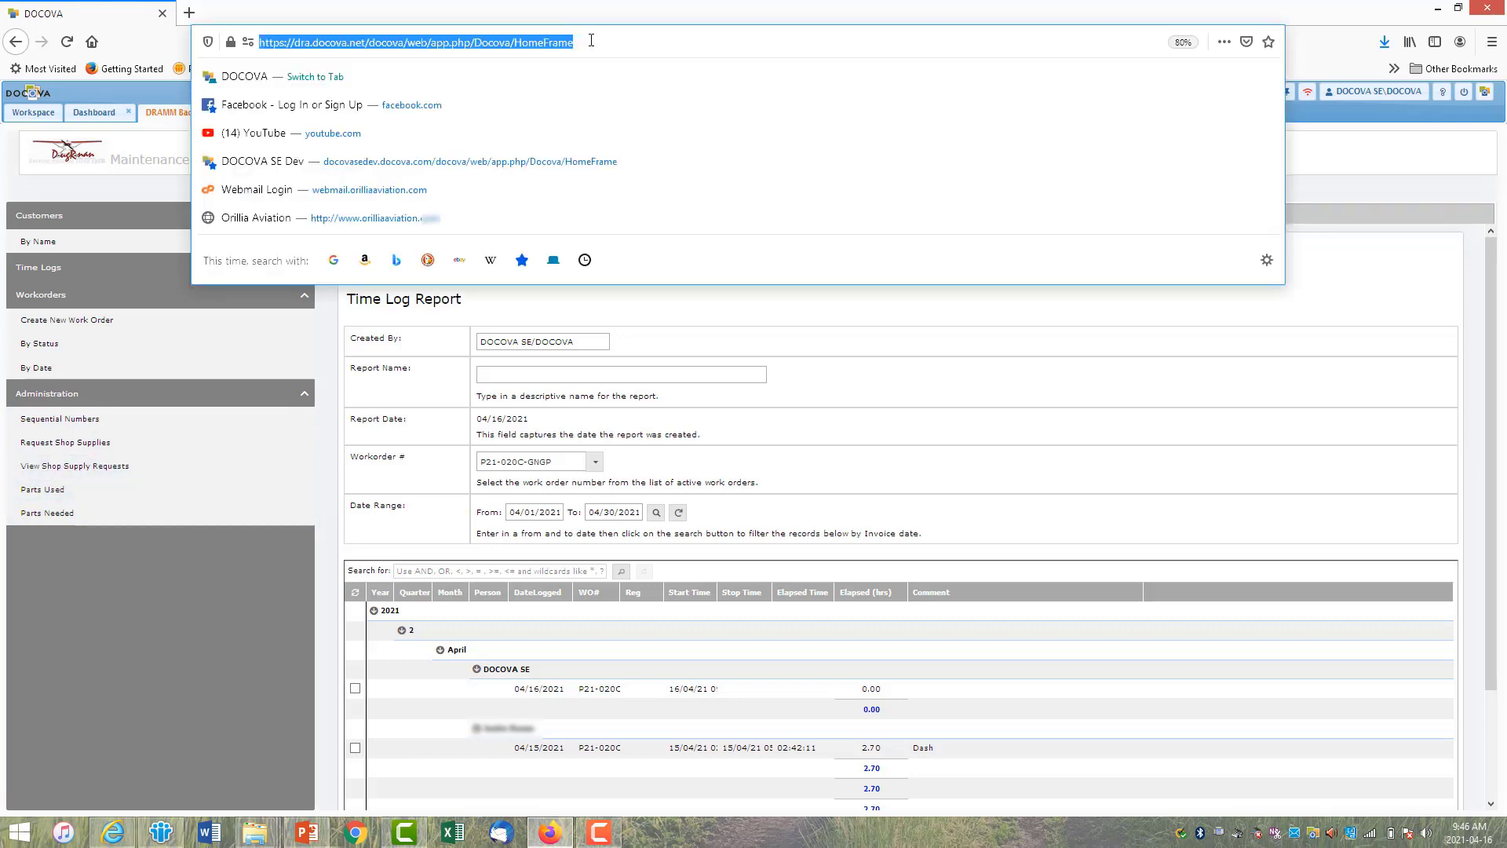
click(591, 40)
key(BackSpace)
key(BackSpace)
key(BackSpace)
key(BackSpace)
key(BackSpace)
key(BackSpace)
key(BackSpace)
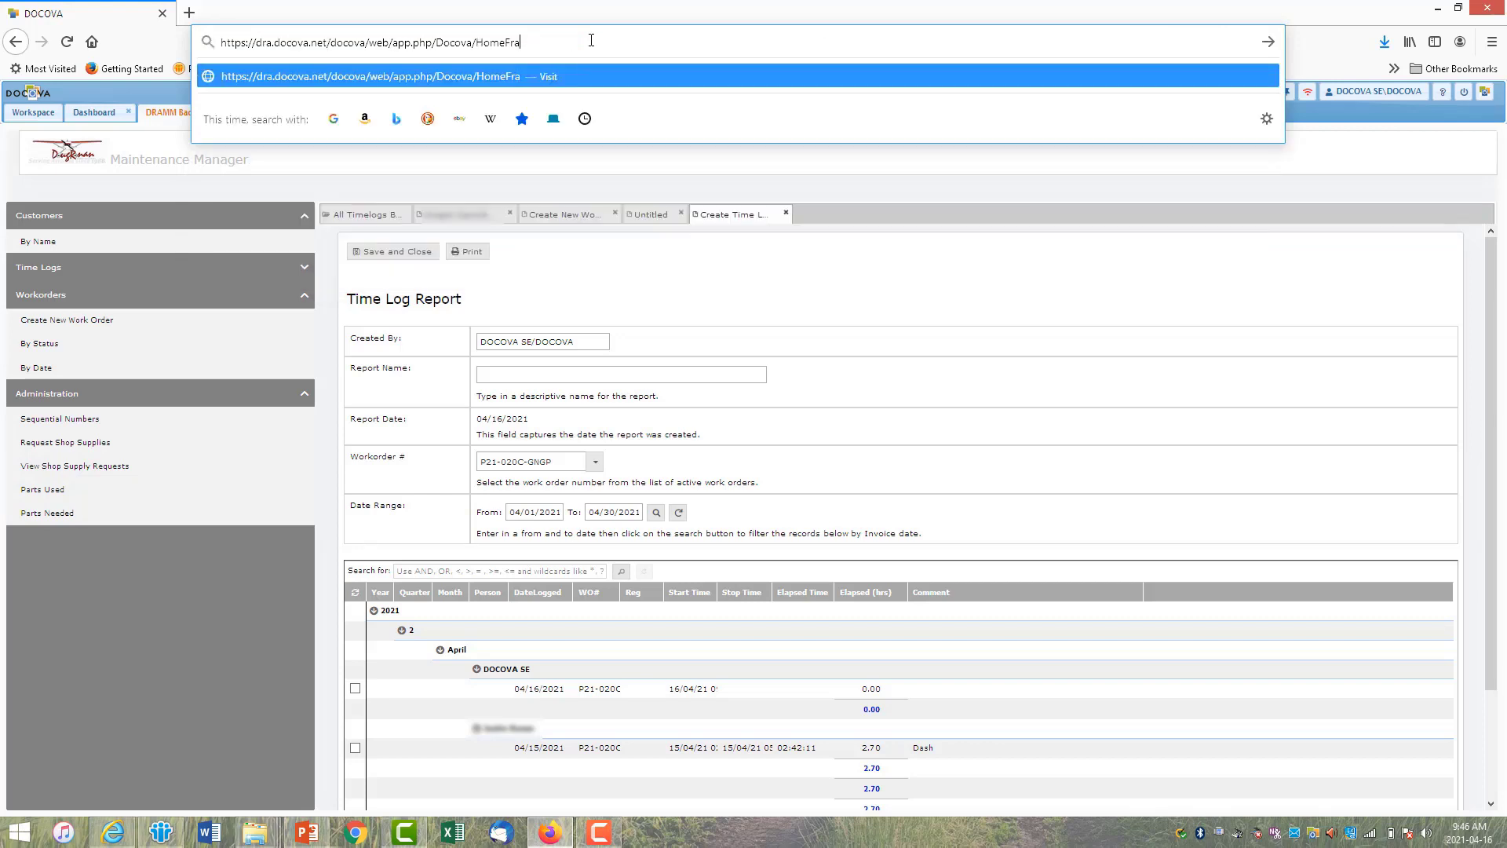
key(BackSpace)
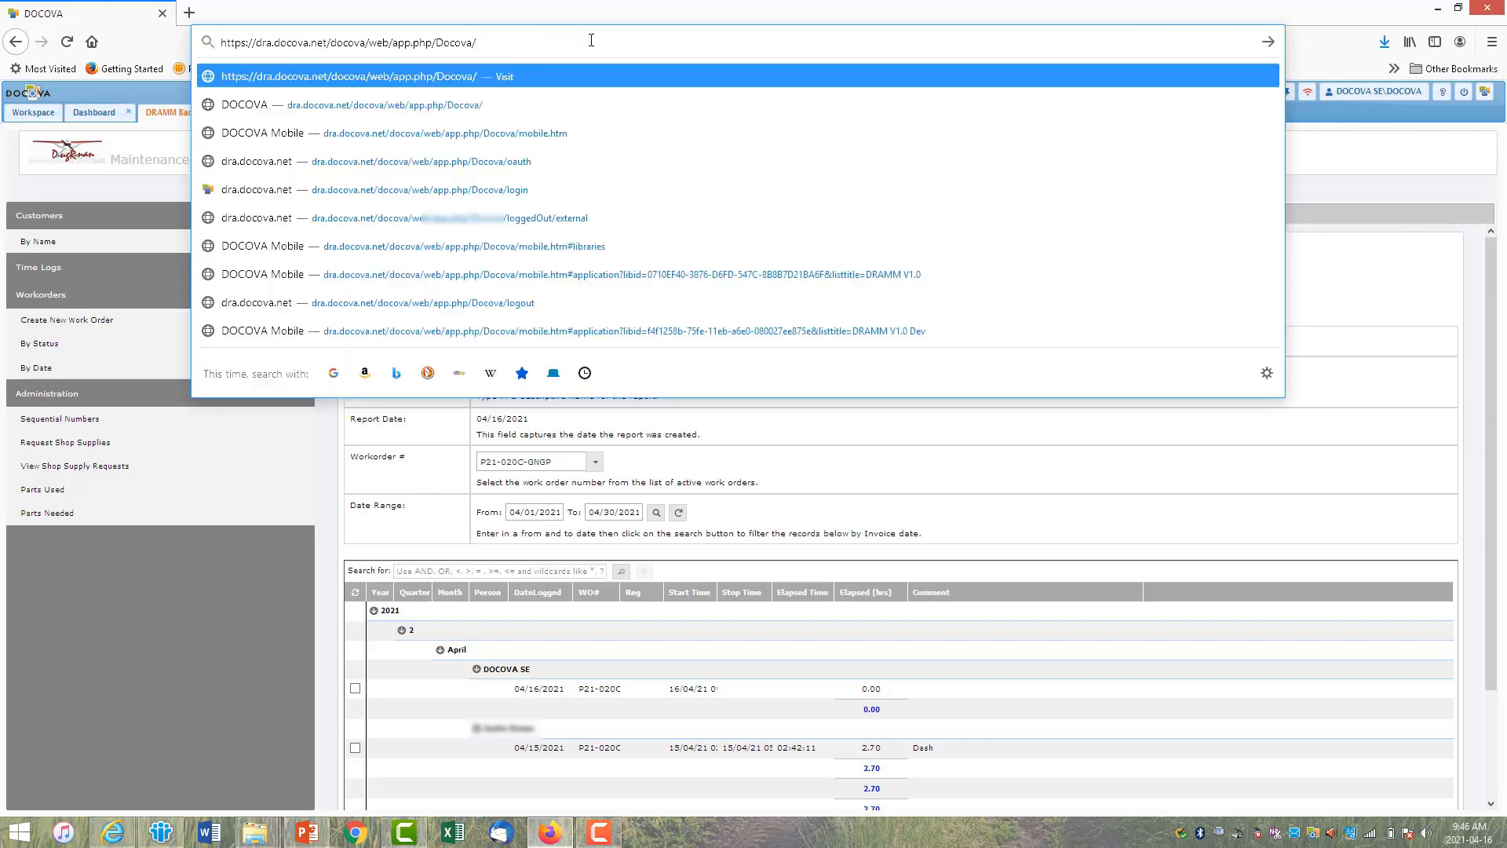
text(mobile)
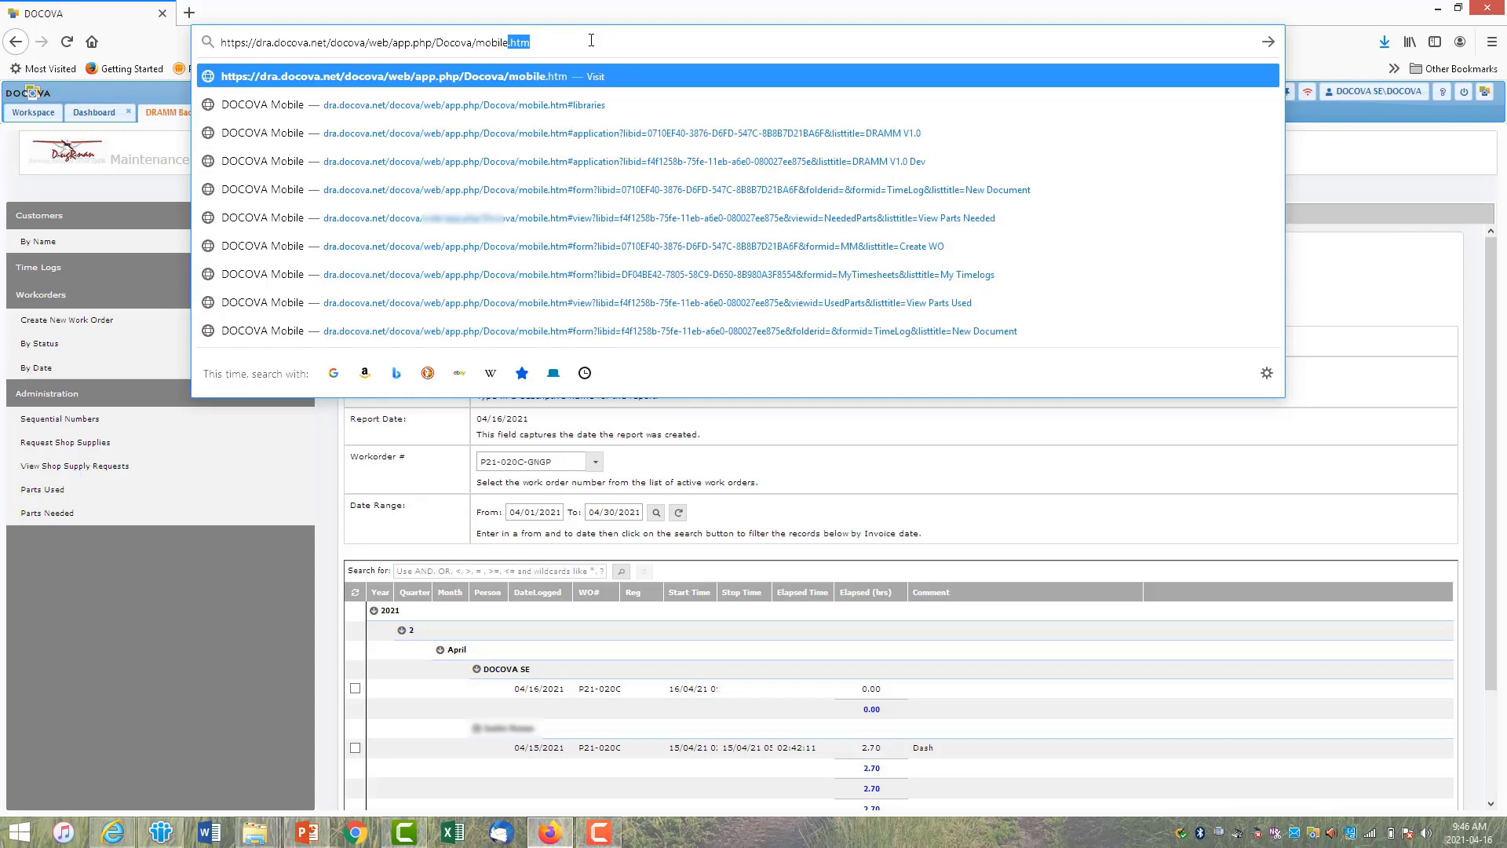
key(Return)
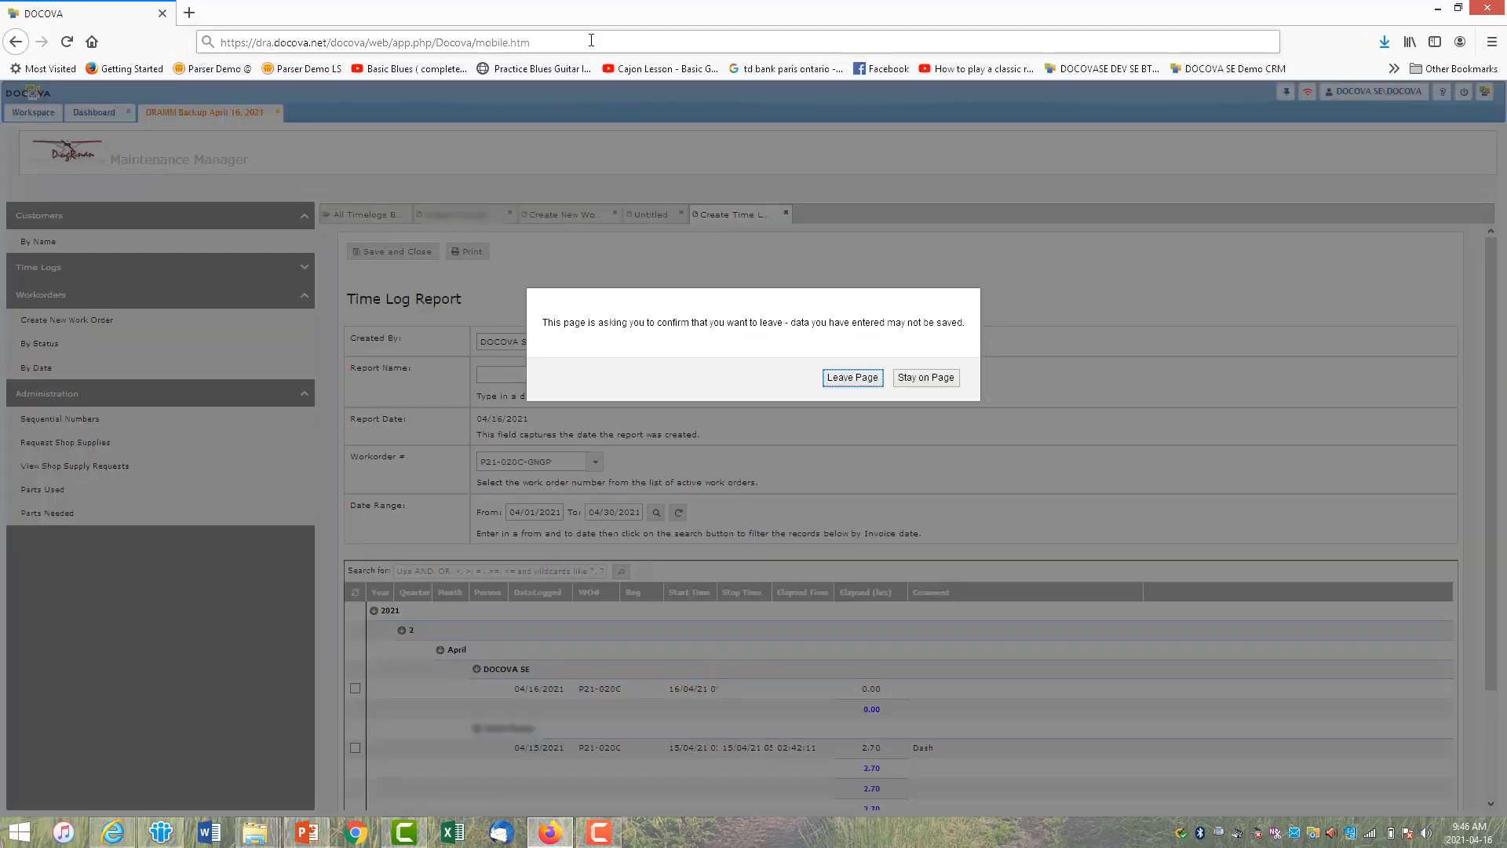
click(861, 378)
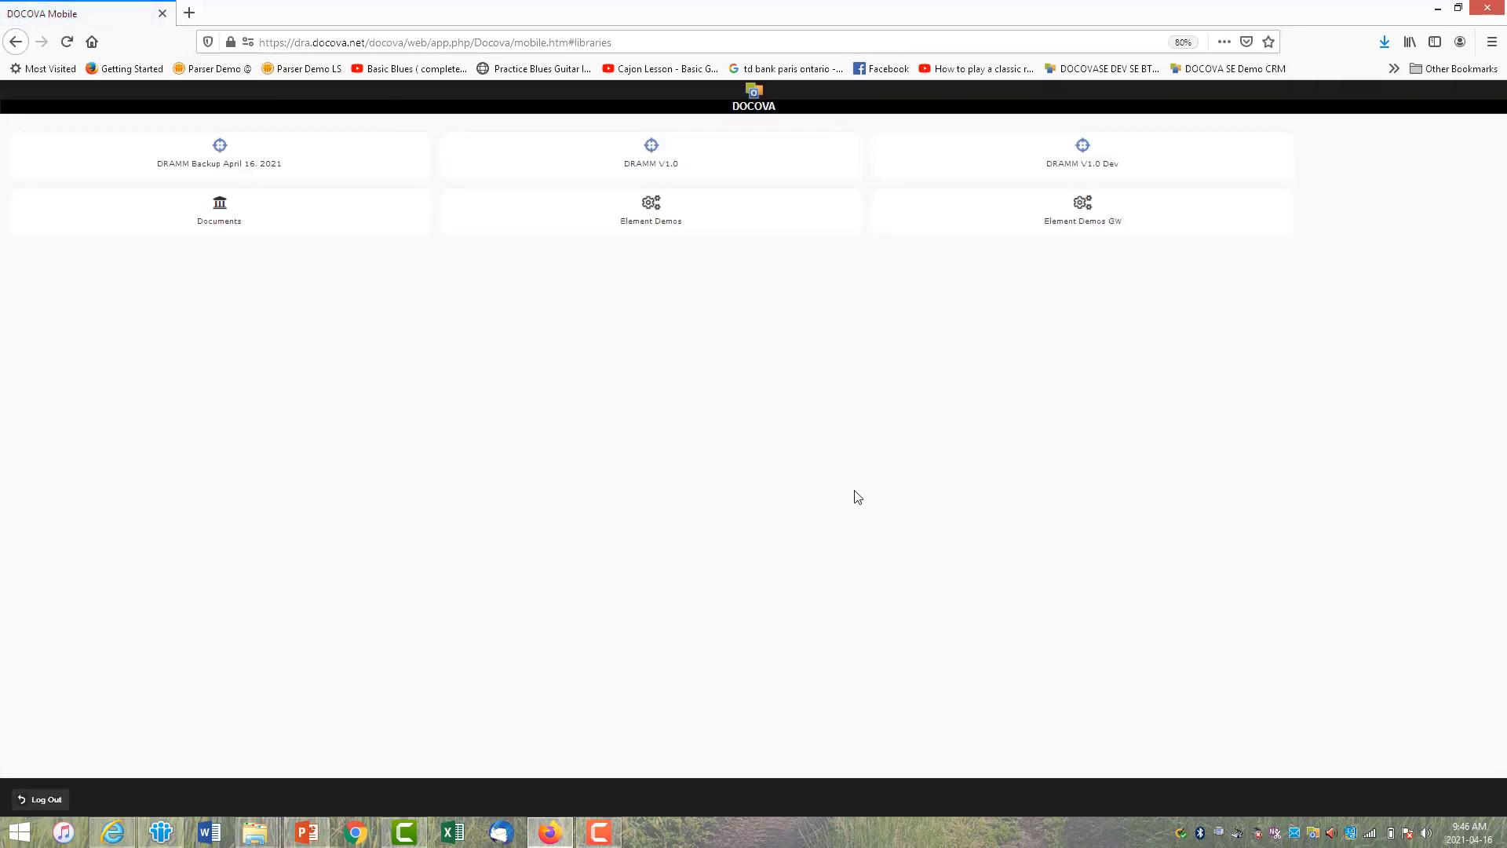
Turn on the browser's responsive design mode to display the mobile site in a phone-sized layout
key(F12)
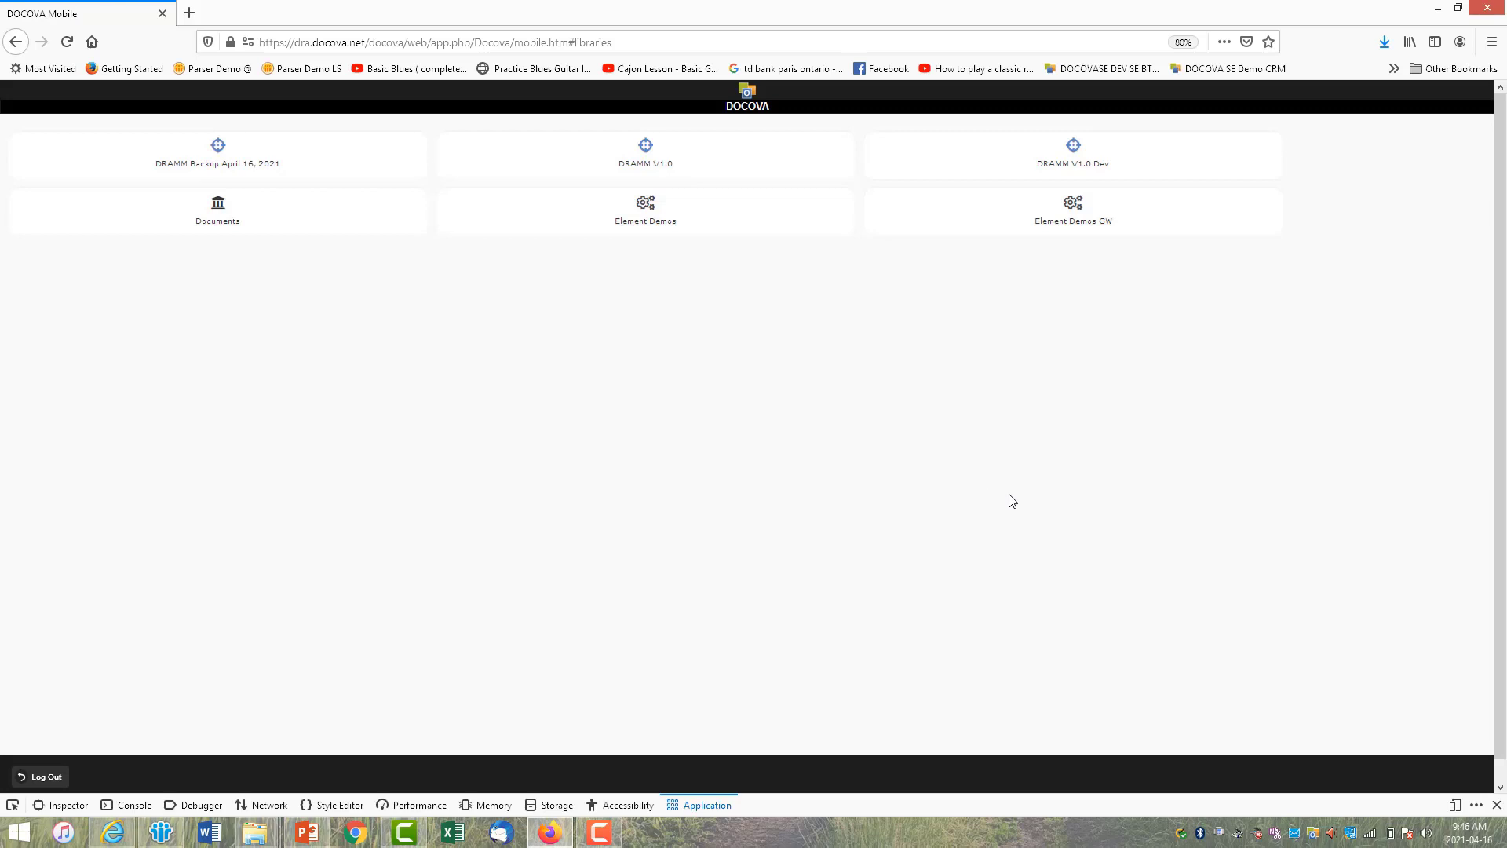
key(F12)
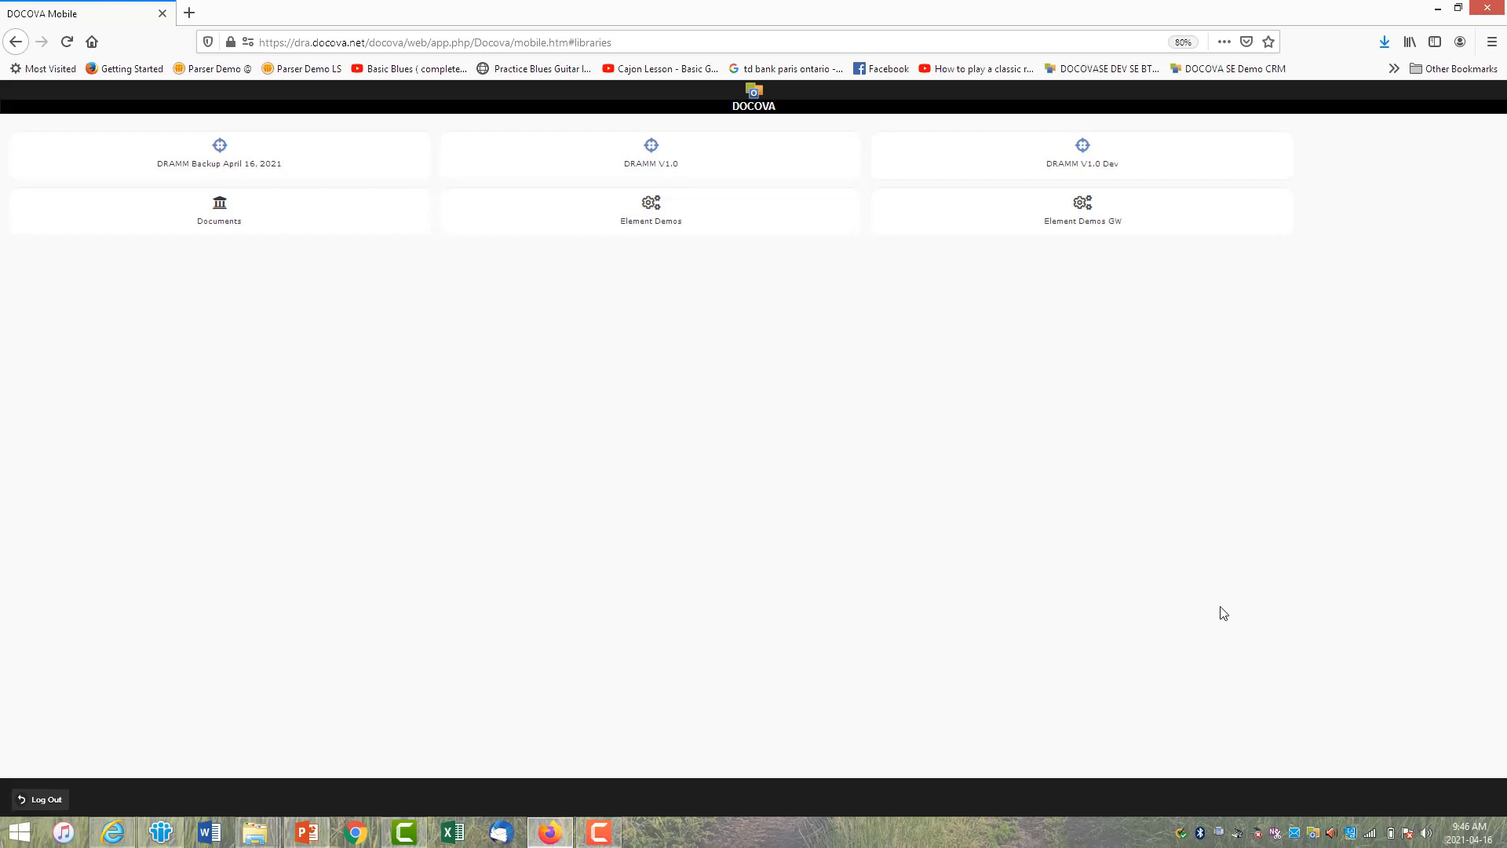
key(F12)
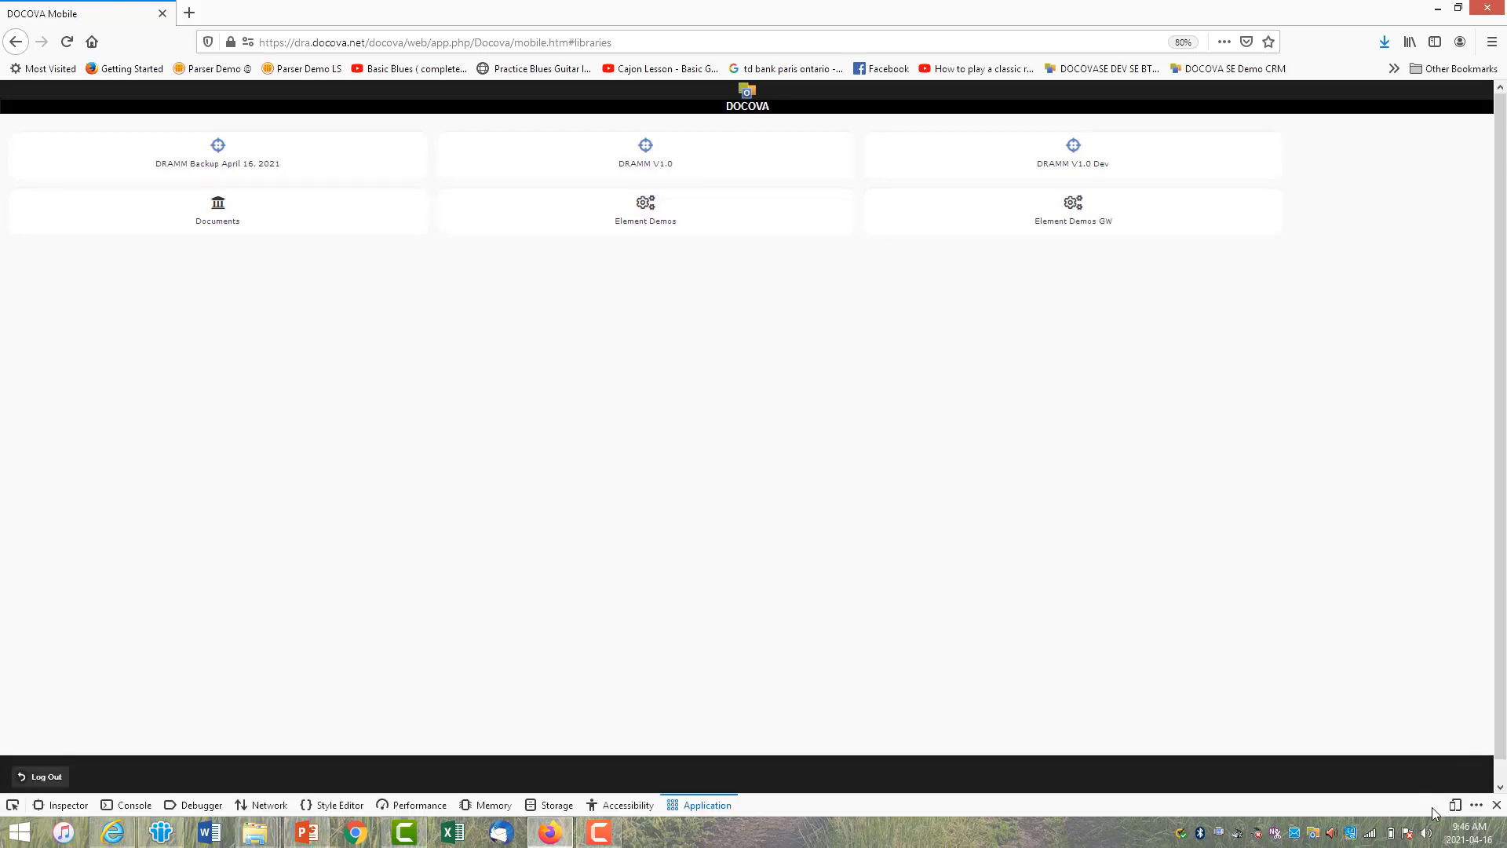
click(1455, 805)
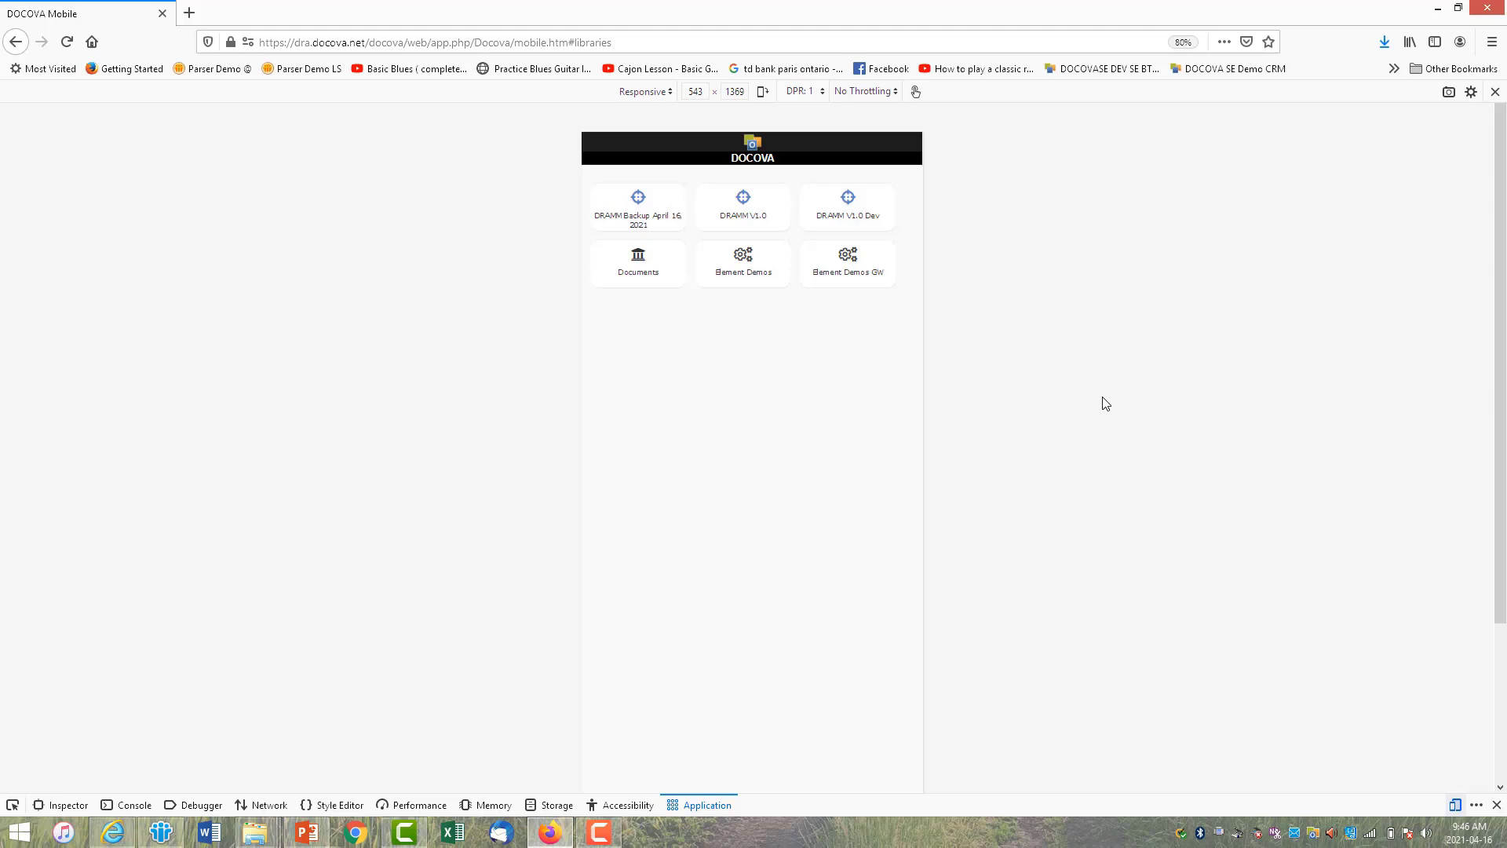
Open the DRAMM Backup April 16, 2021 app, inspect the first customer's record, and return to the app's menu
click(637, 217)
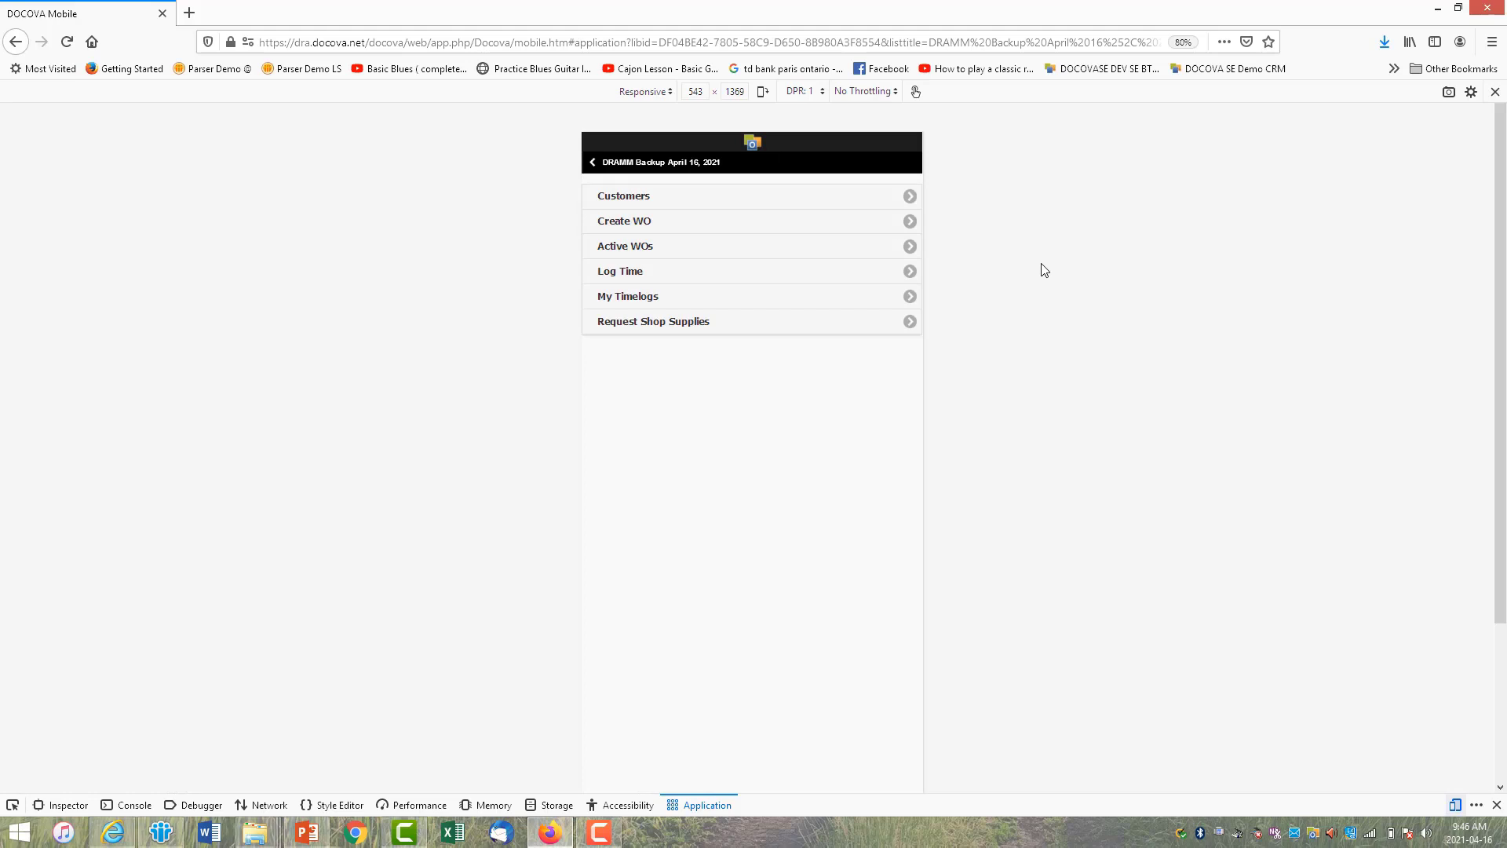
click(909, 203)
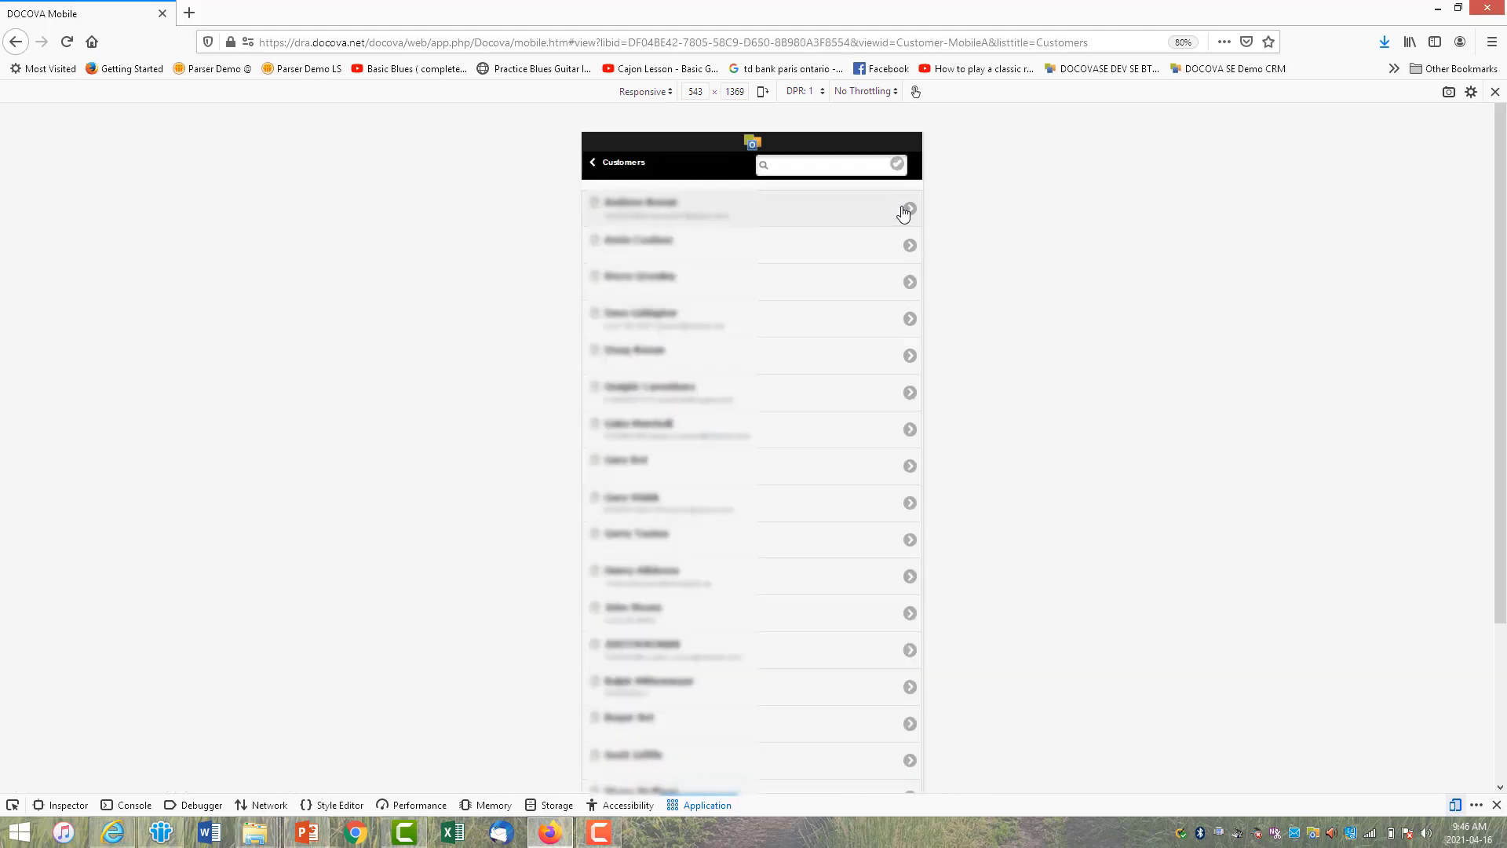
click(907, 210)
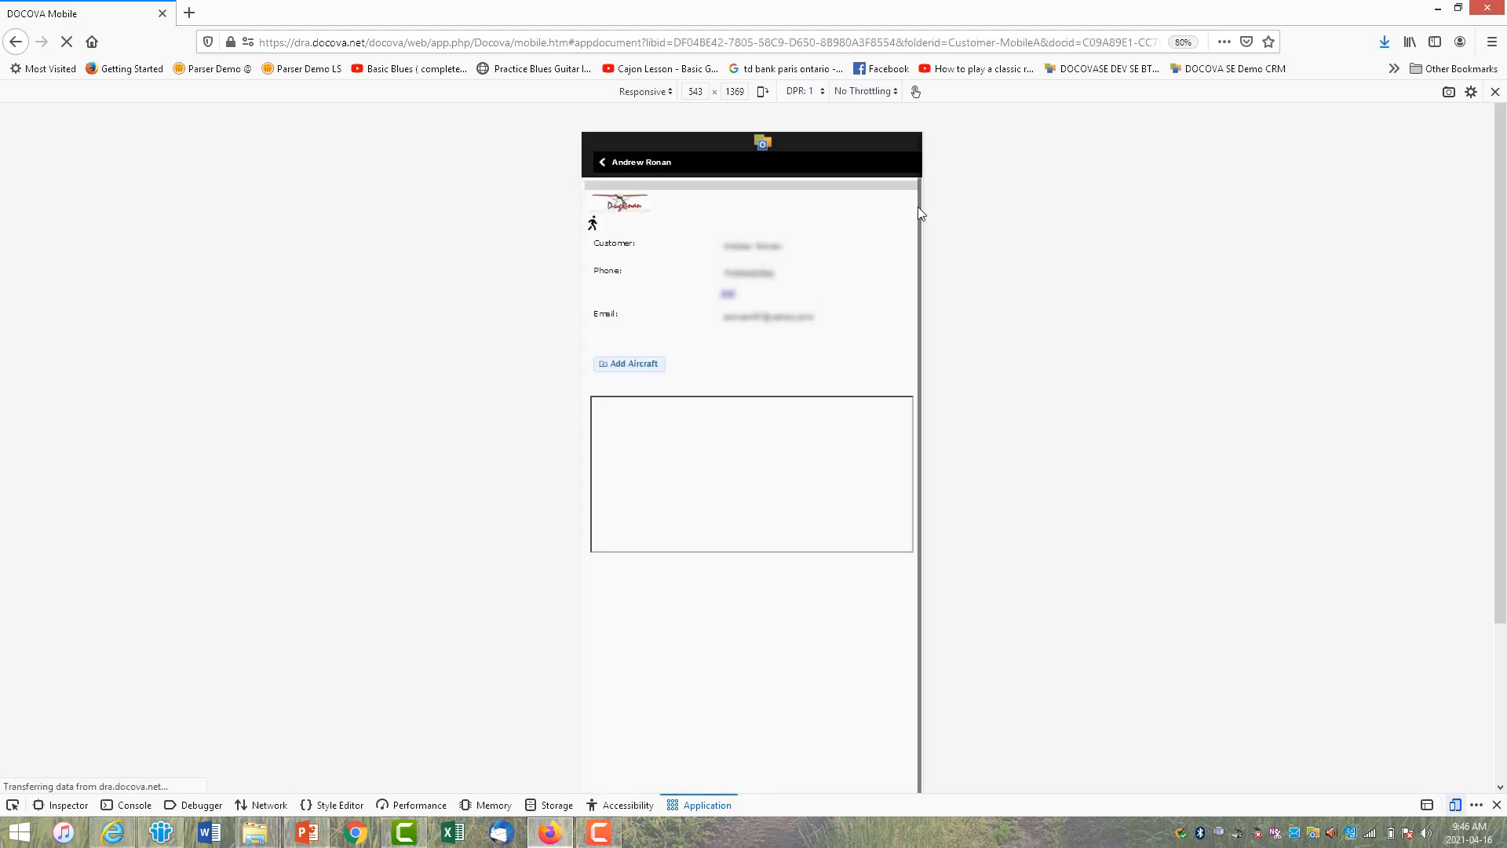
click(629, 164)
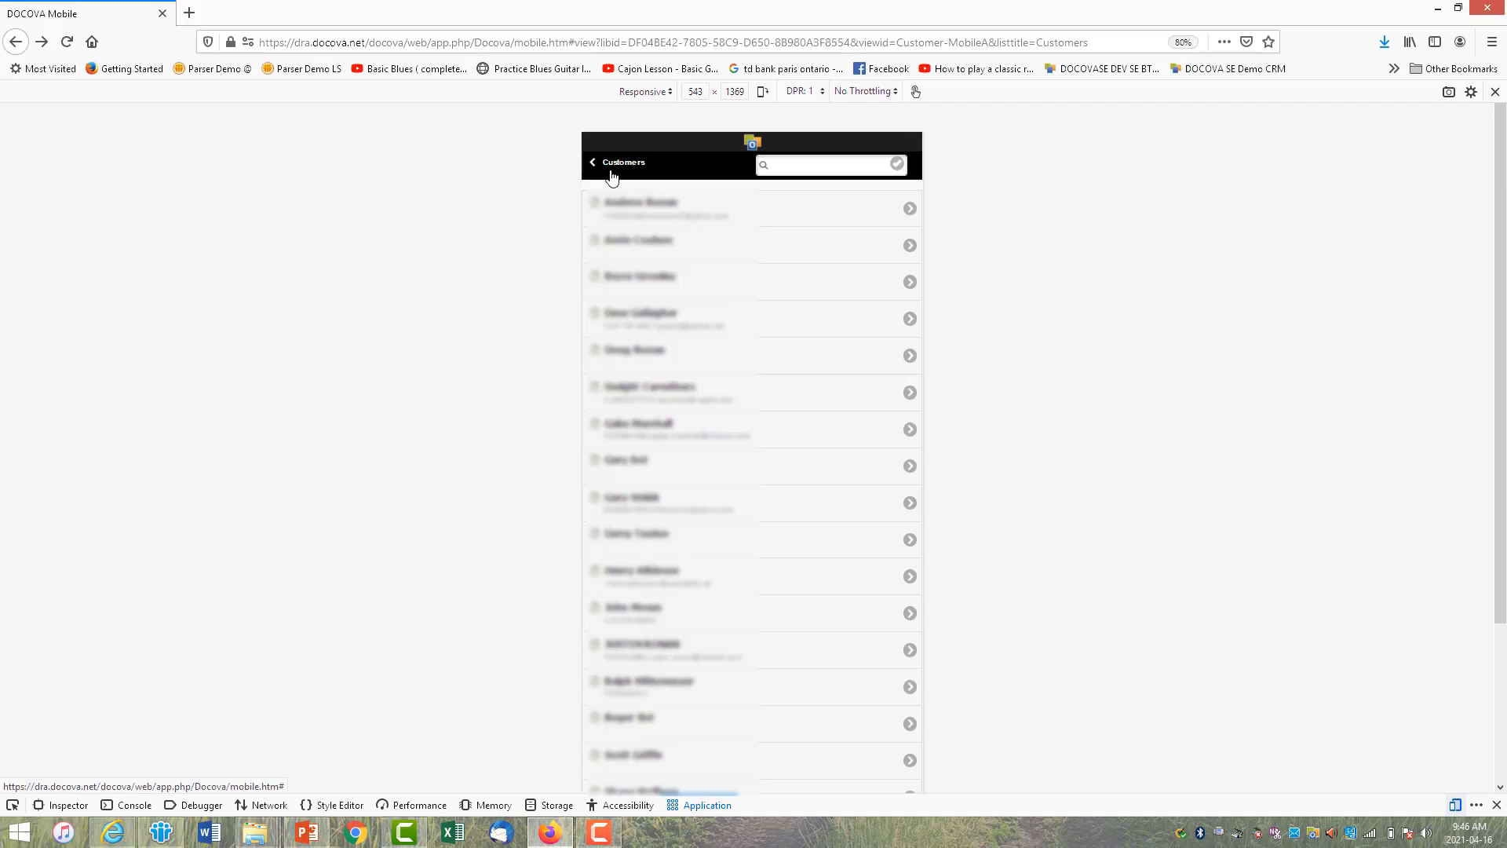
click(616, 164)
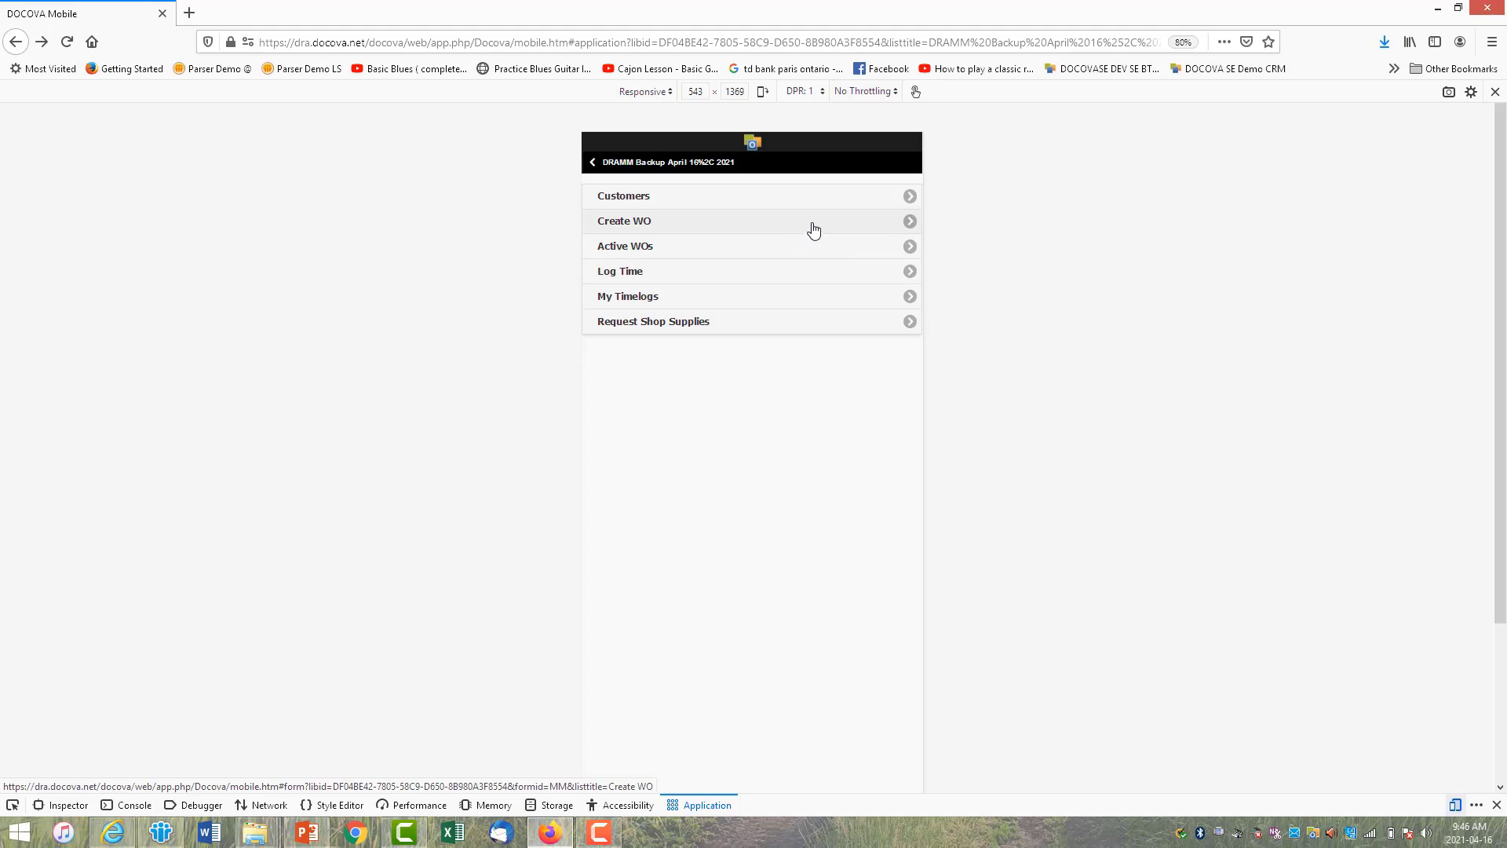
View the C-FAVP work order among the active work orders and return to the app's menu
click(658, 253)
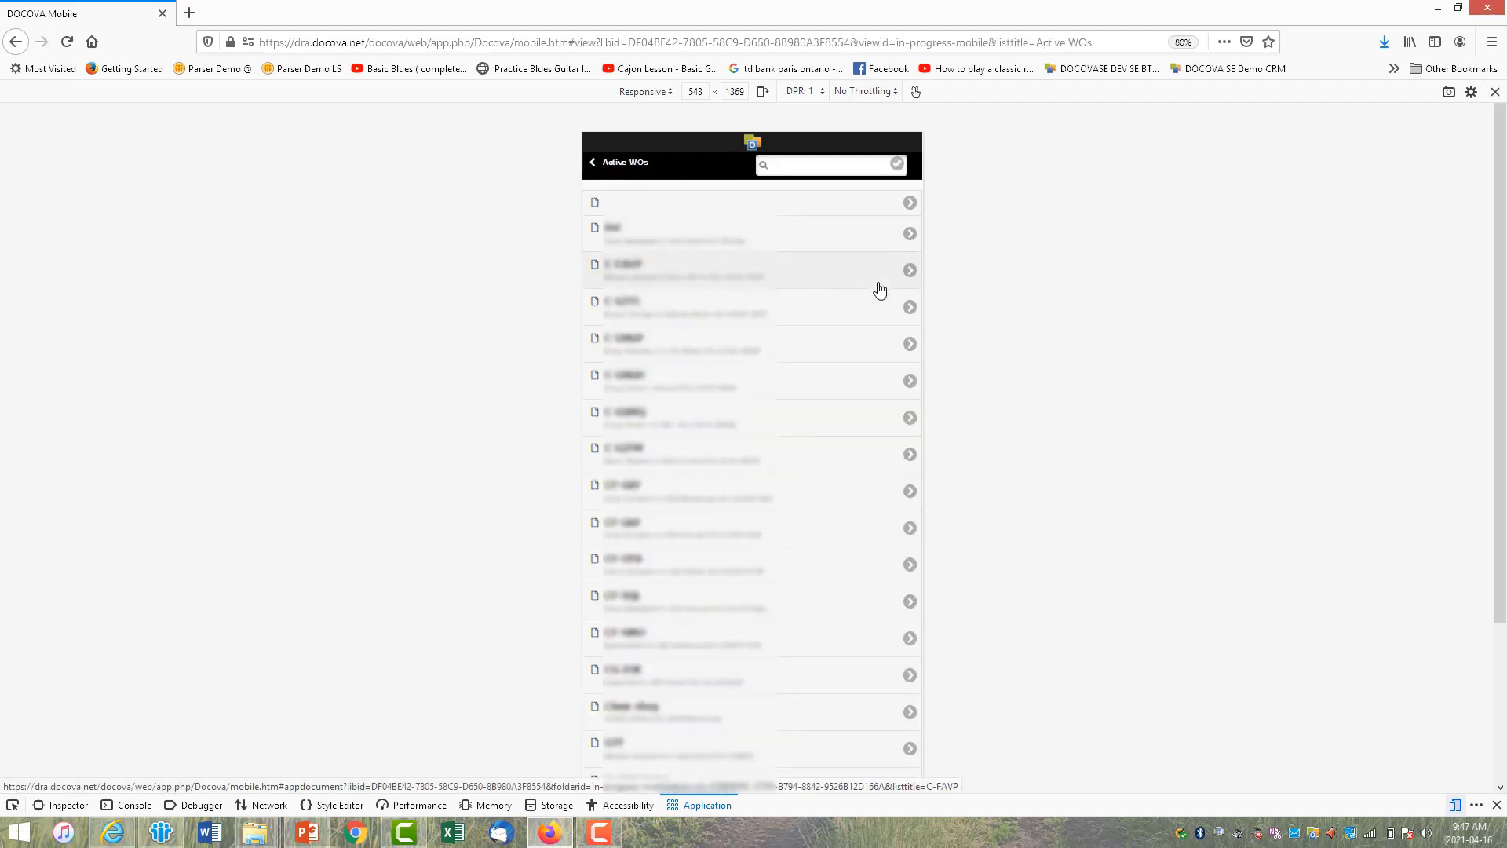
click(634, 283)
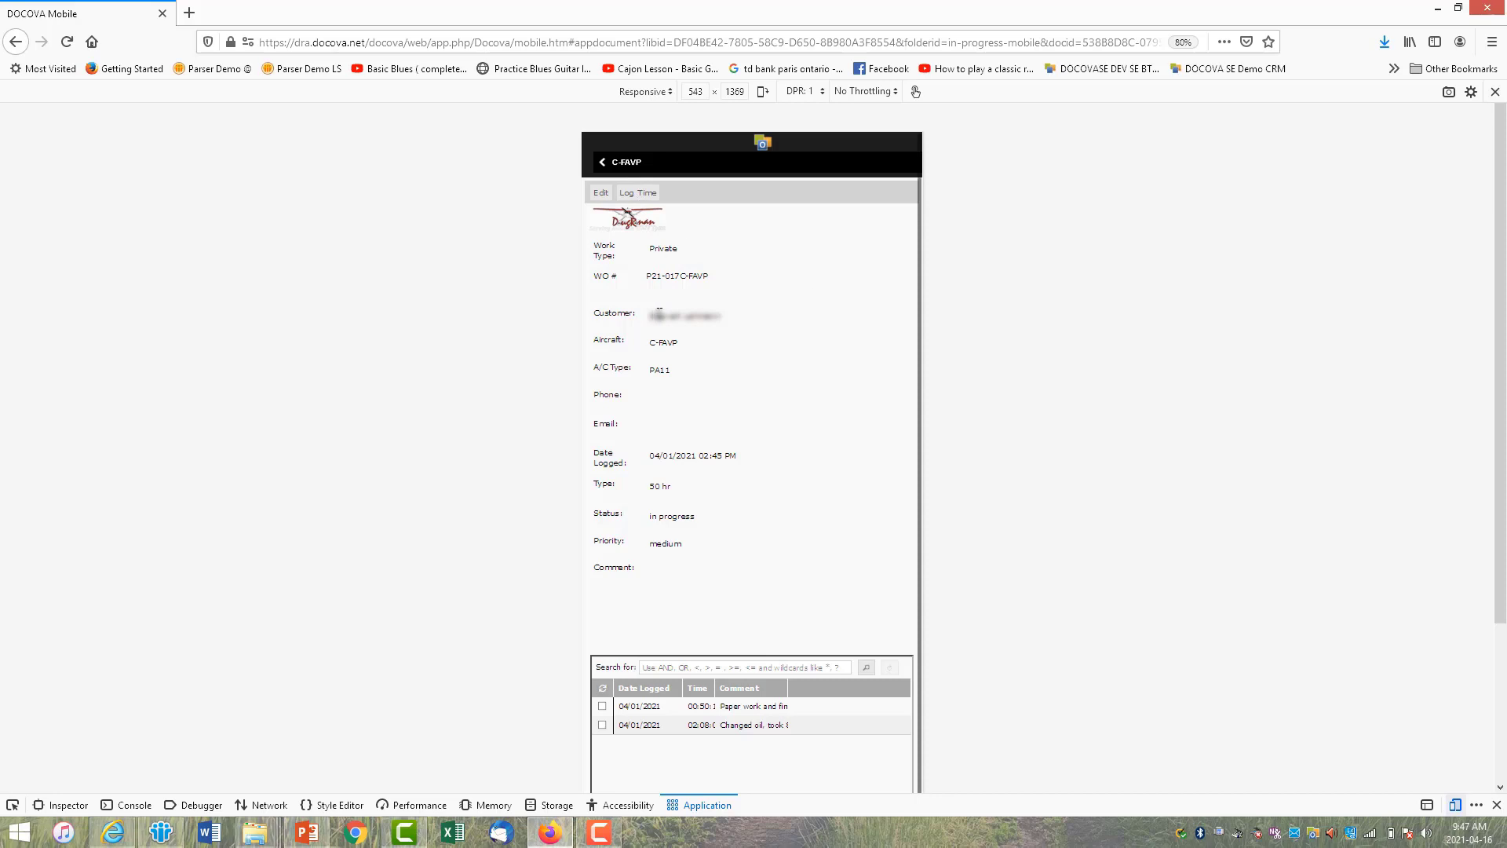
click(605, 167)
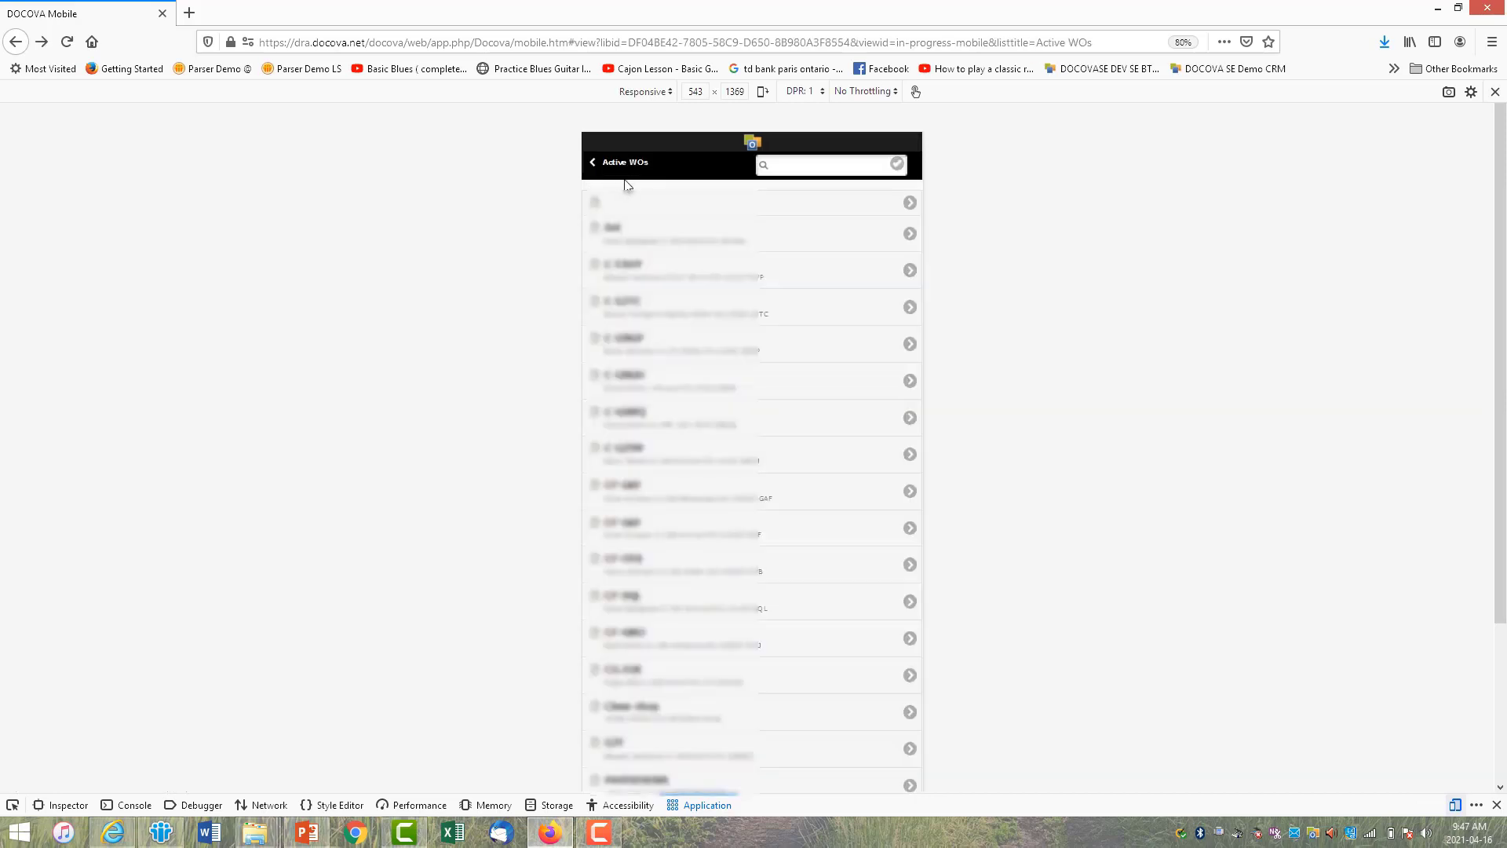
click(601, 165)
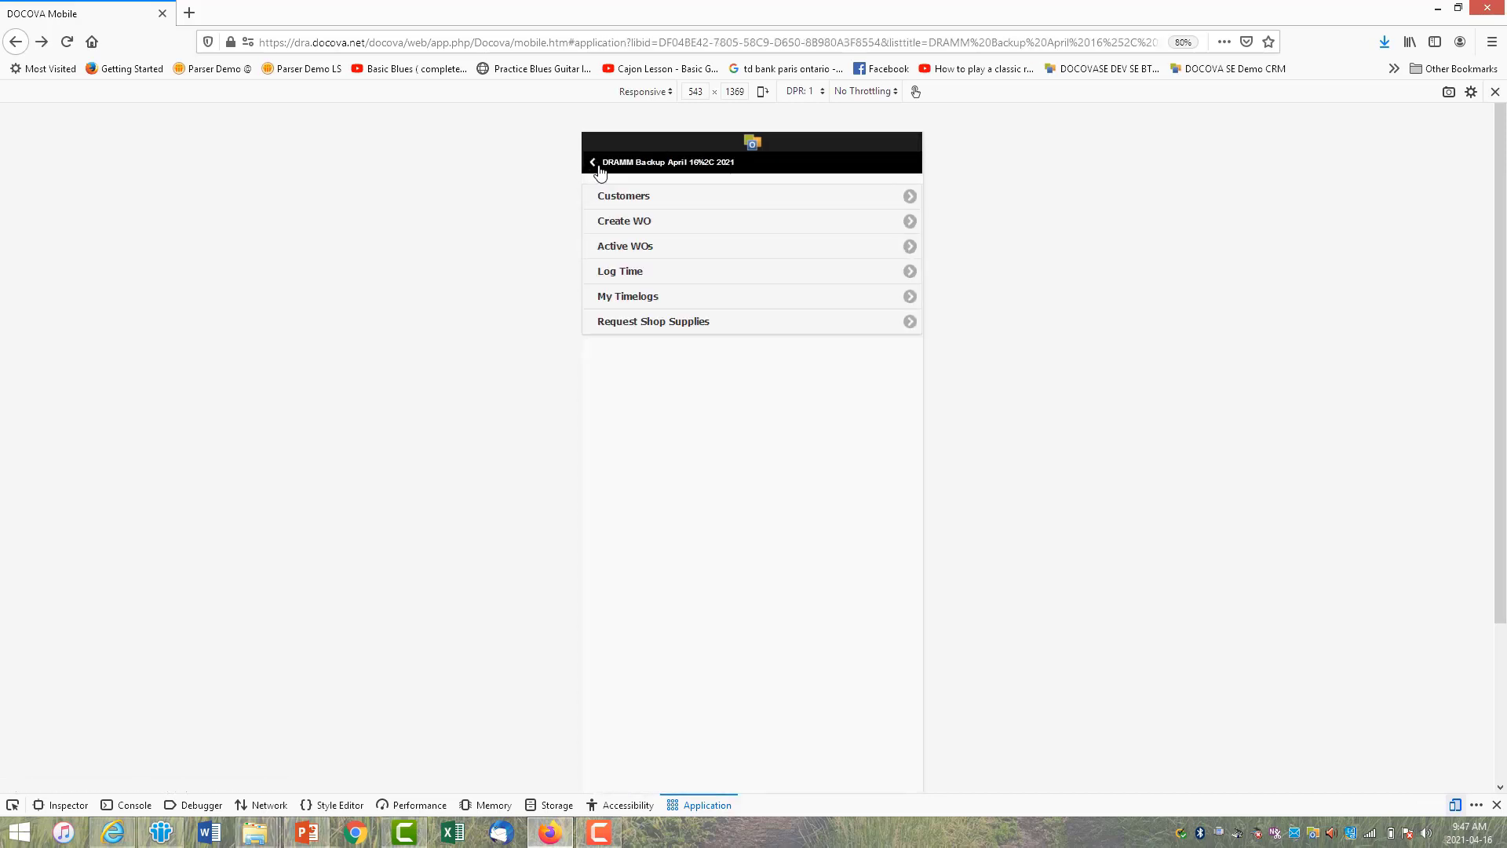
Add a comment beginning "did this and t" to the running time log, clock out, and review the entries in My Timelogs
click(816, 274)
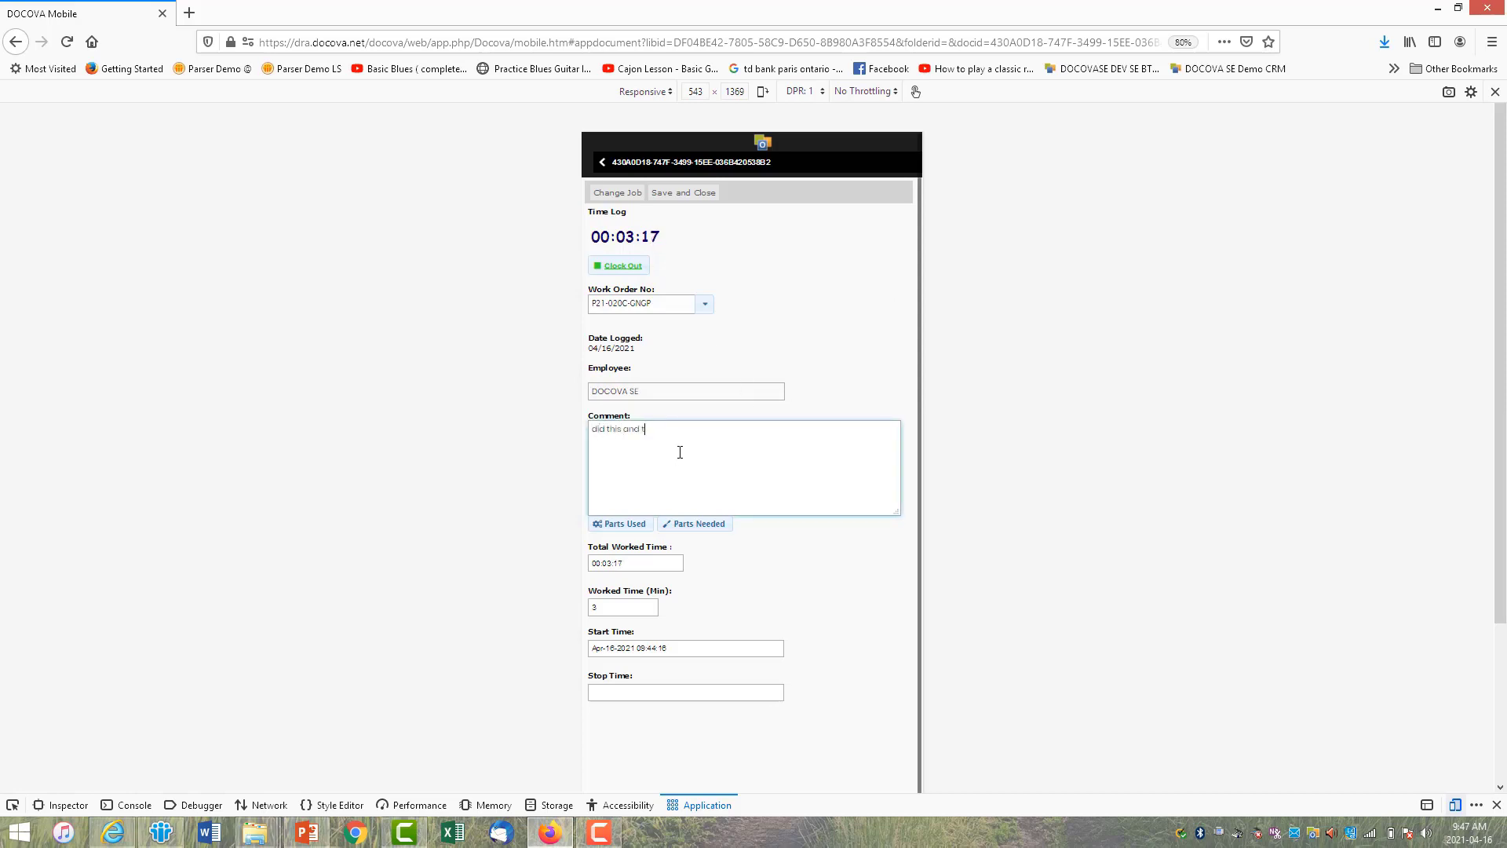
click(619, 266)
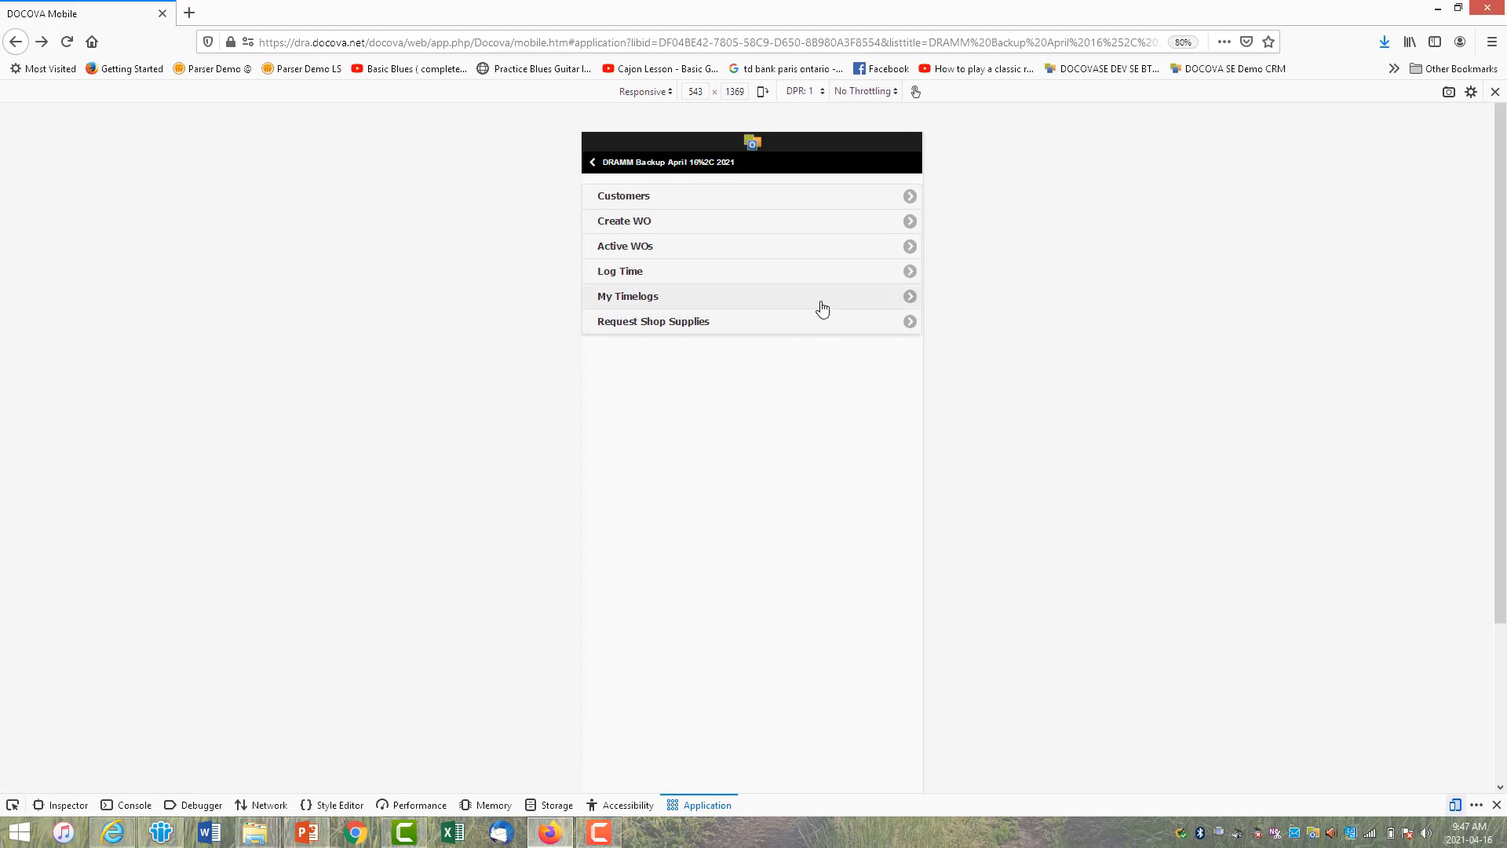
click(826, 306)
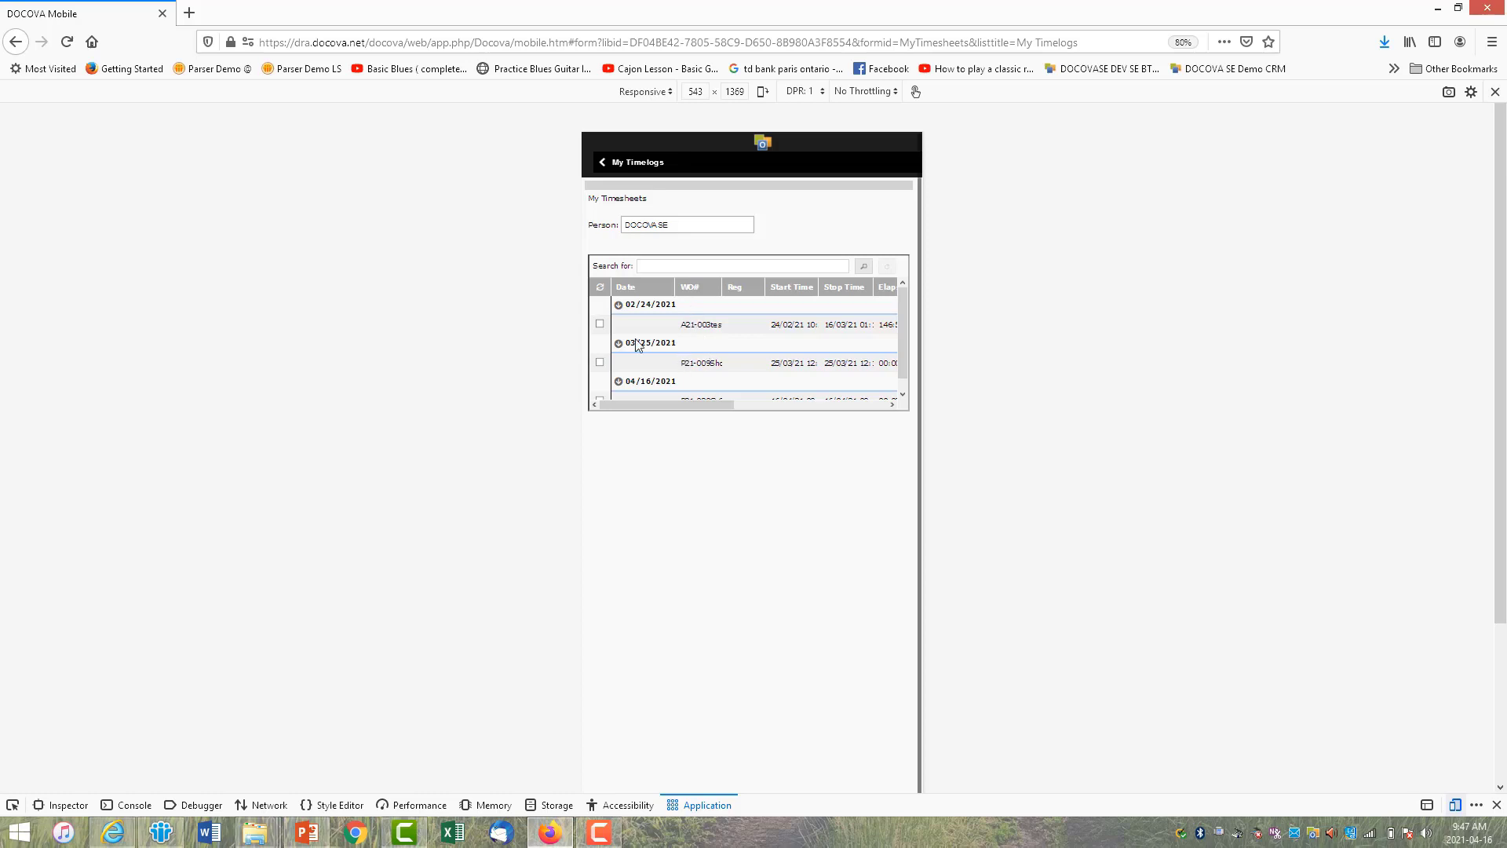
click(603, 162)
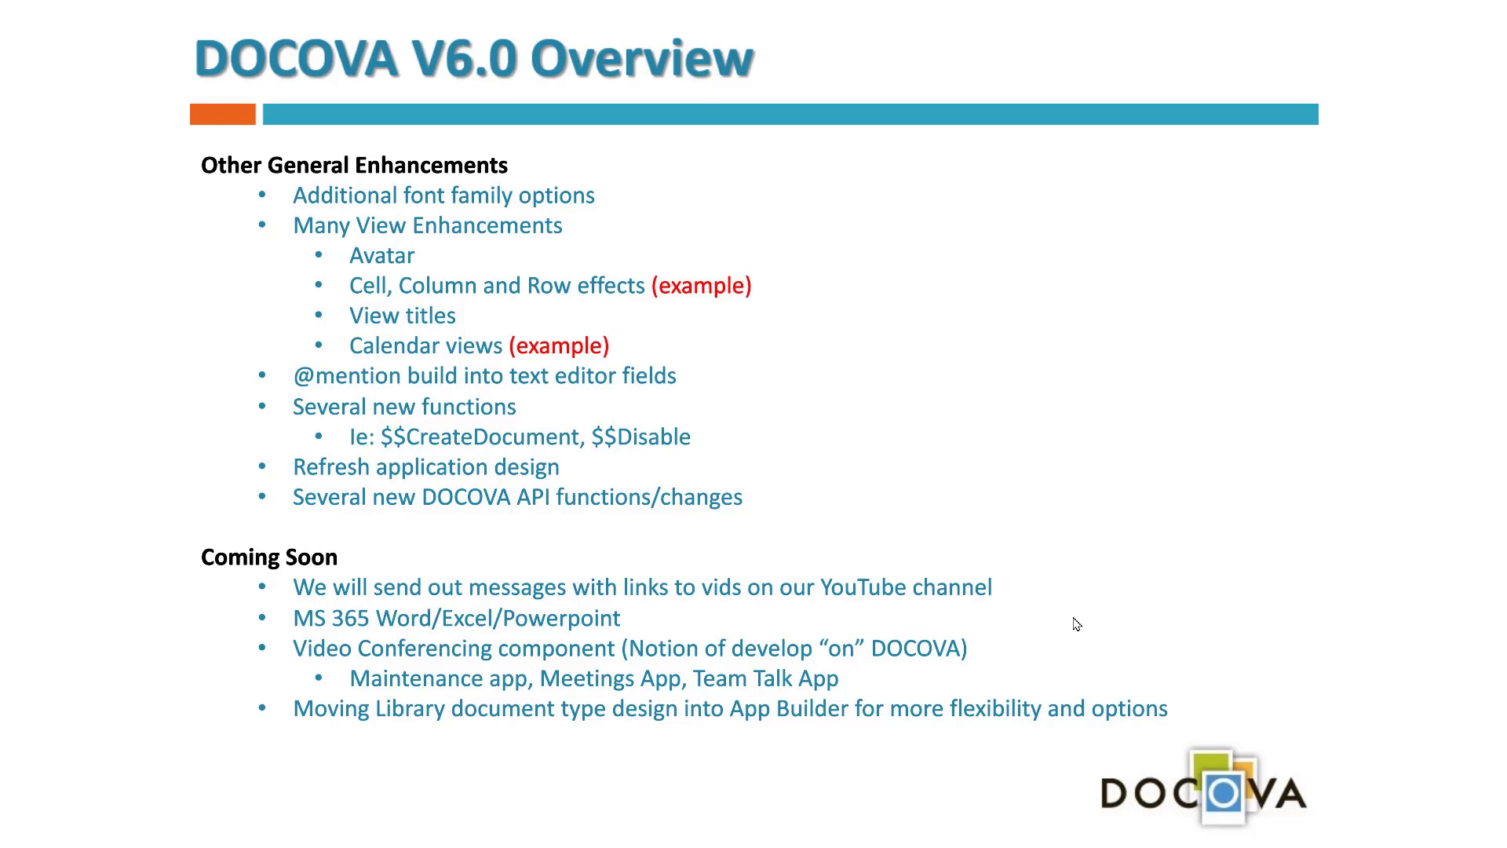
Exit the slideshow, switch to DOCOVA SE Dev, close the App Builder, and return to Project Tasks in Element Demos
key(Escape)
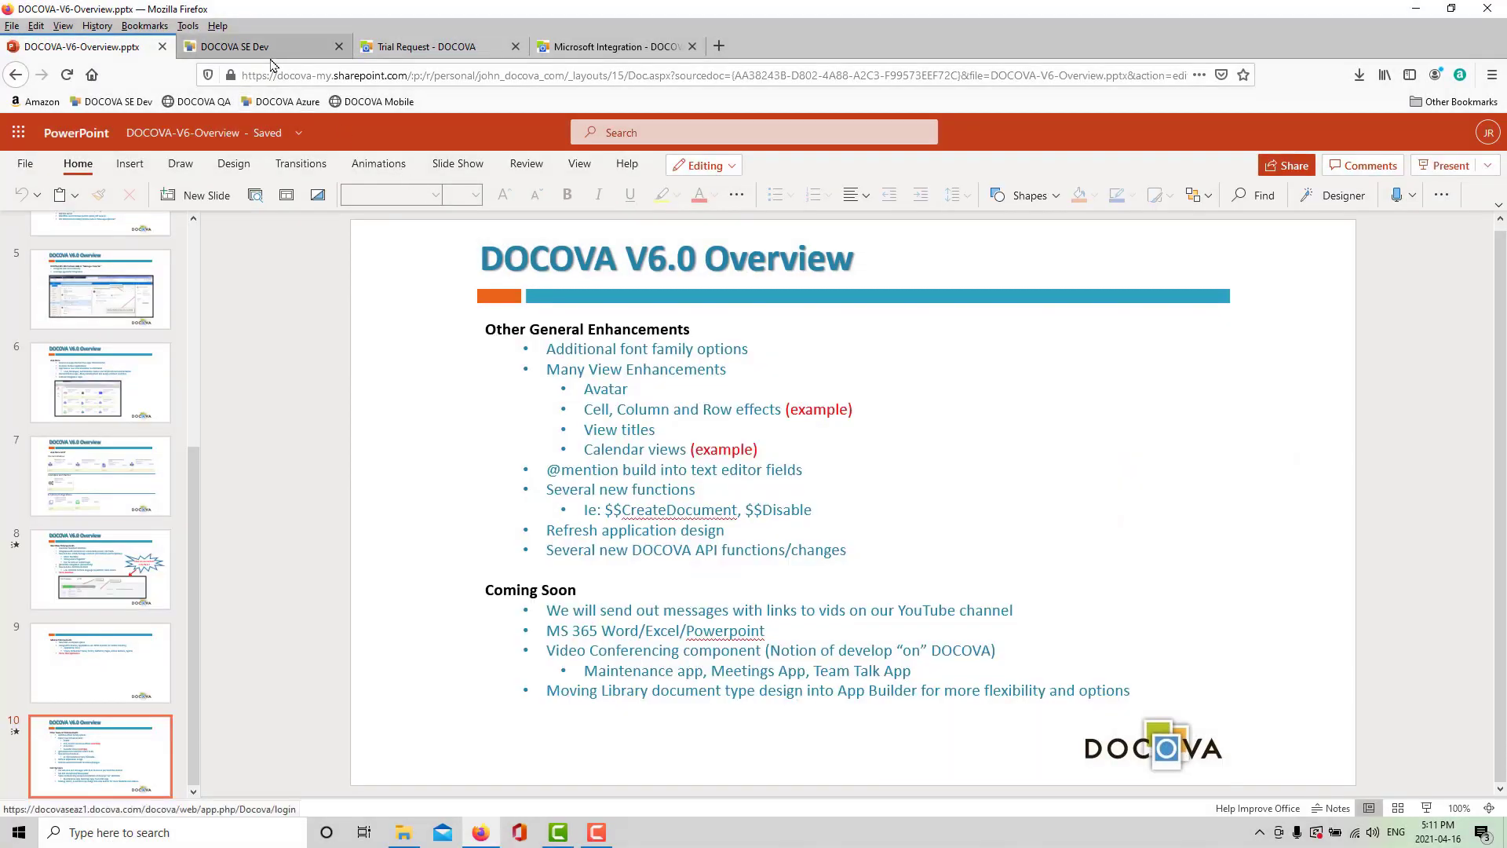
click(271, 57)
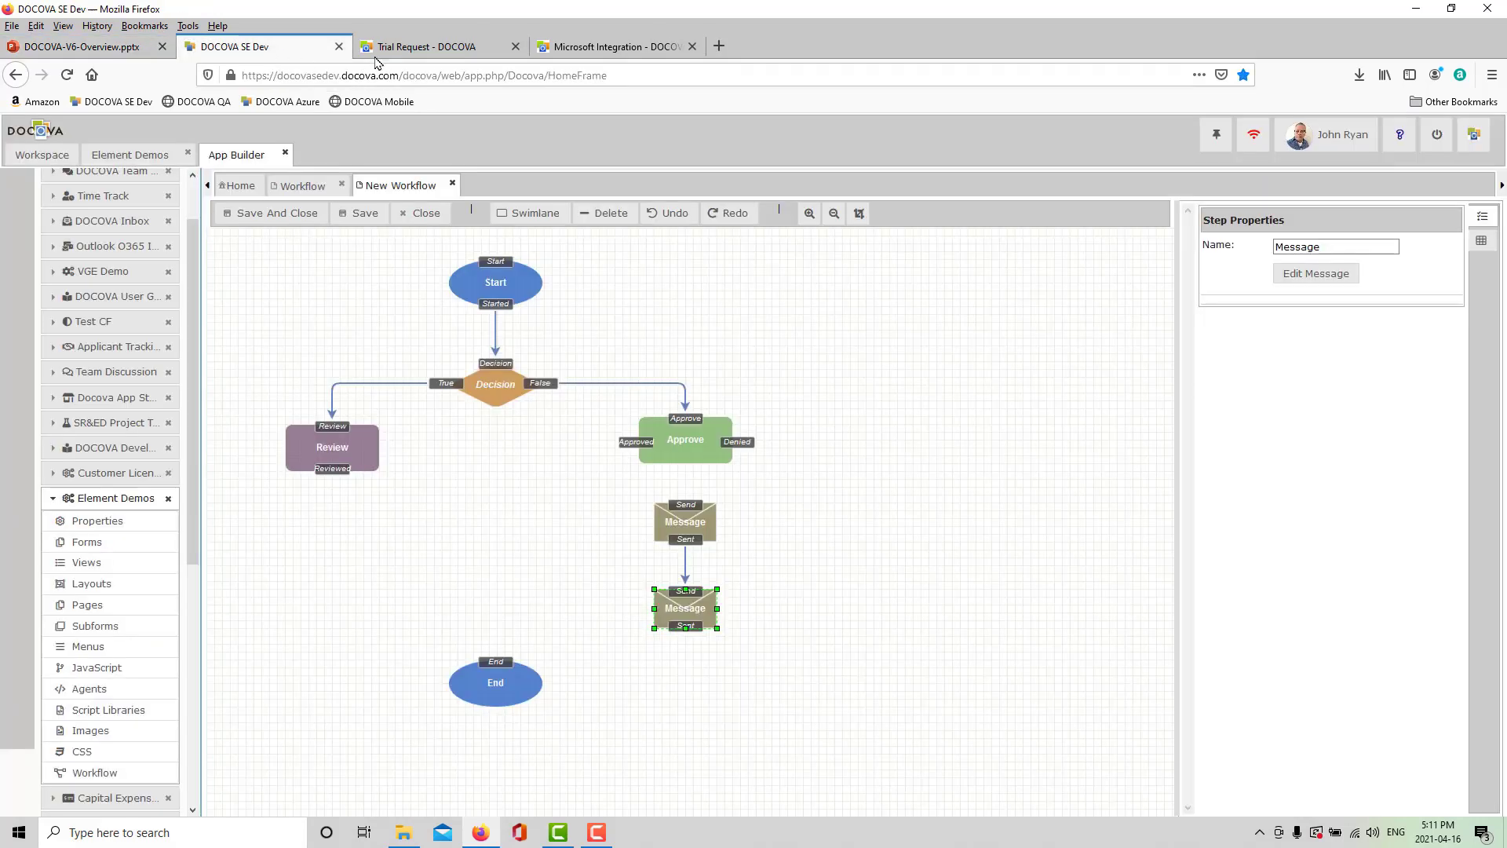
click(158, 155)
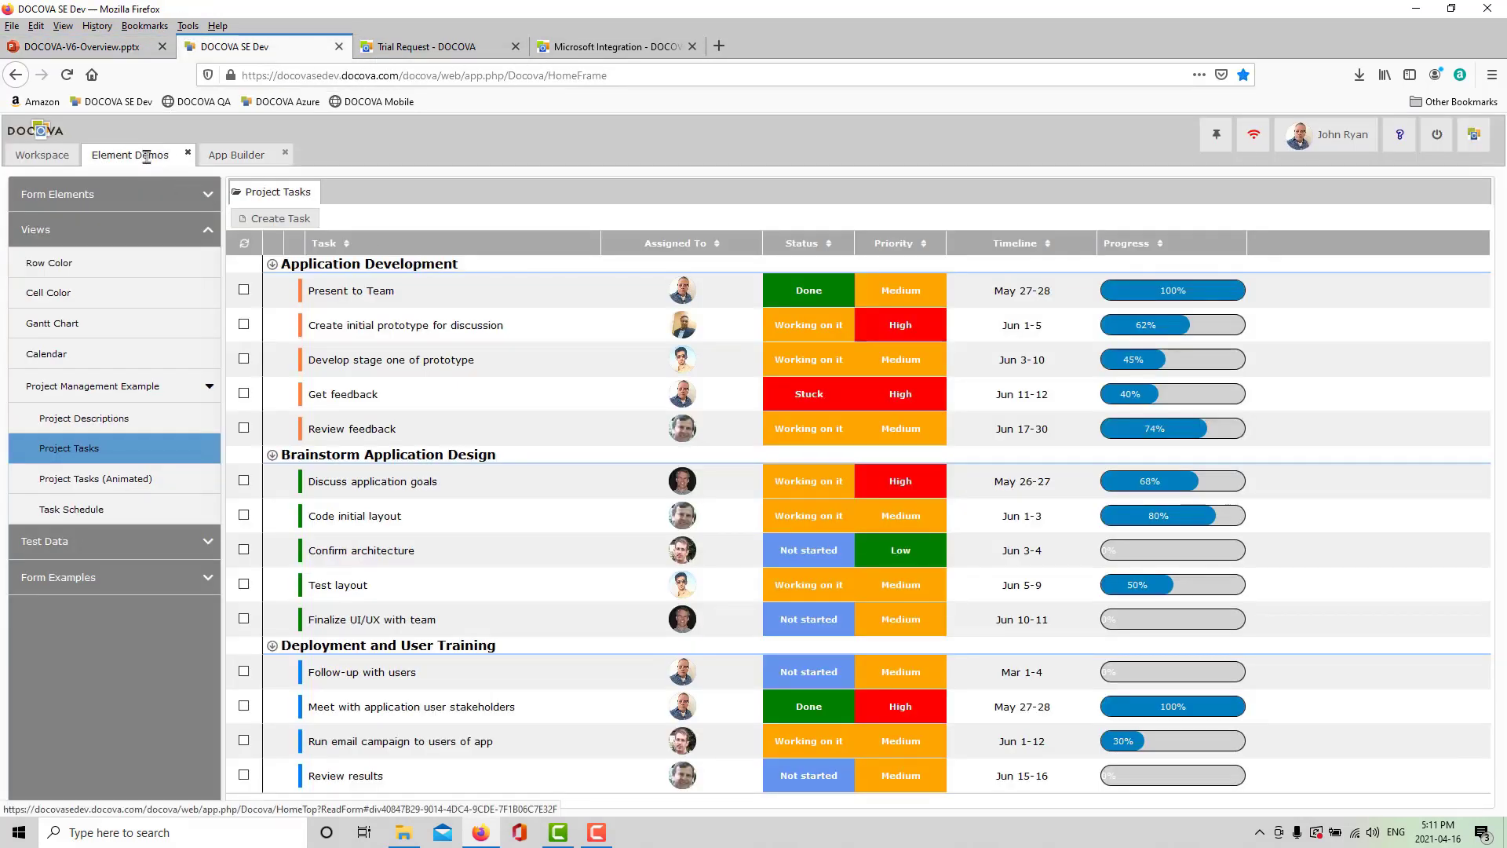
click(285, 154)
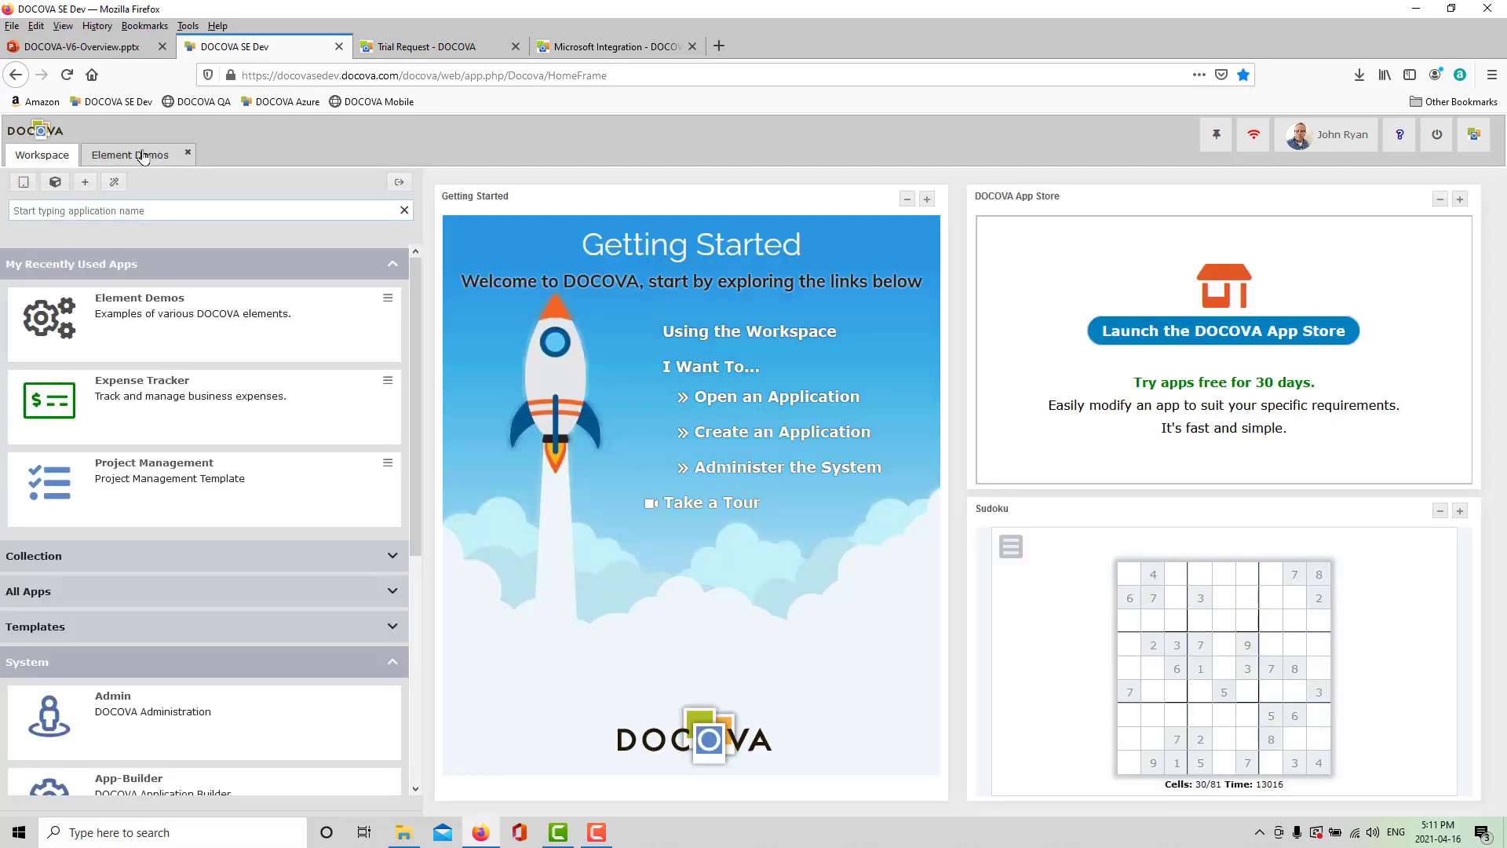
click(153, 151)
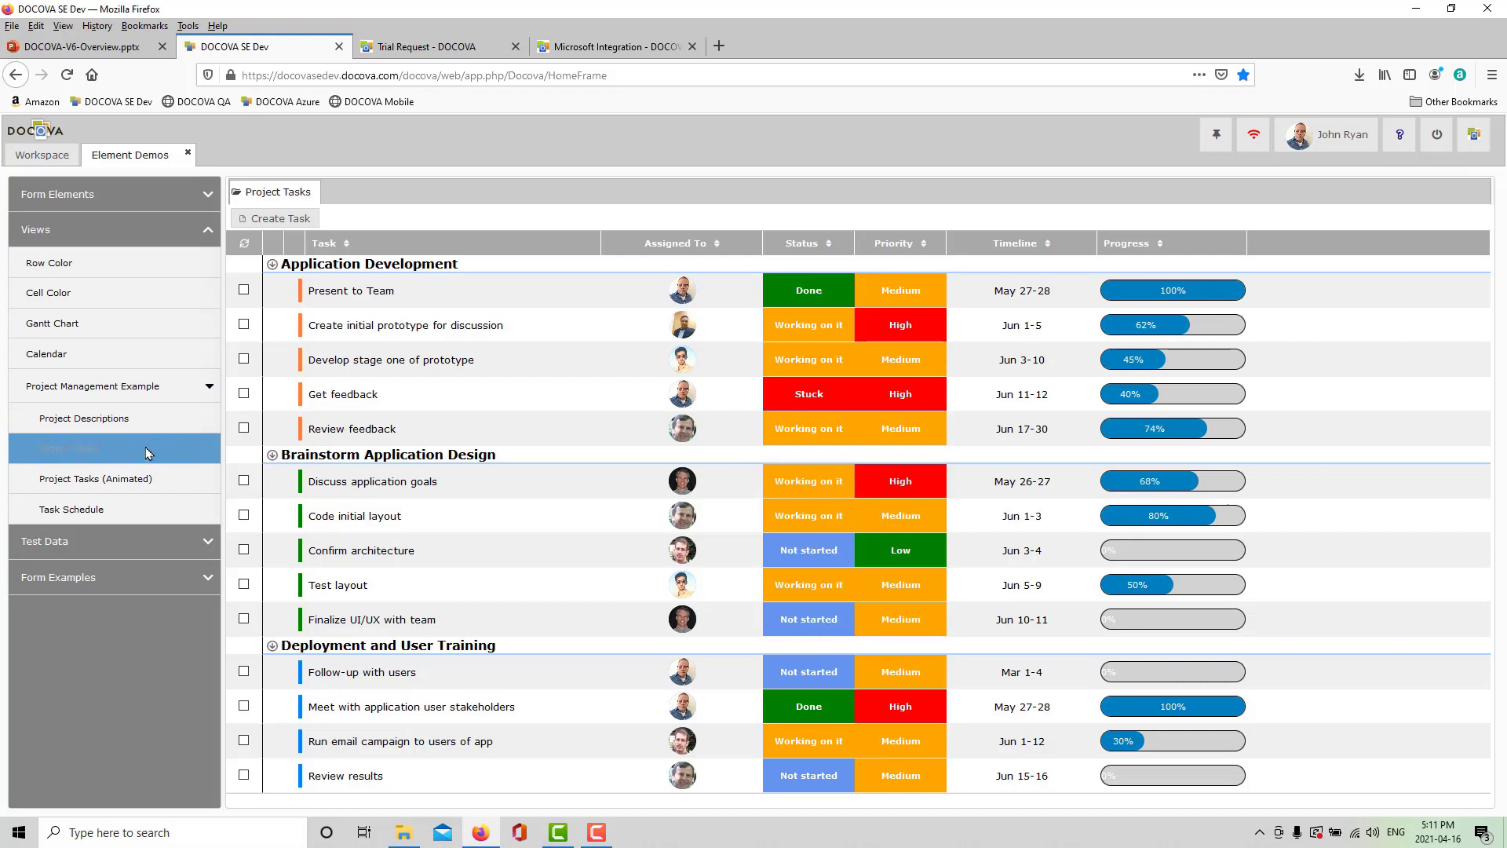
Inspect the details of the "Present to Team" project task, close them unchanged, and select the "Get feedback" task
click(538, 297)
double_click(538, 297)
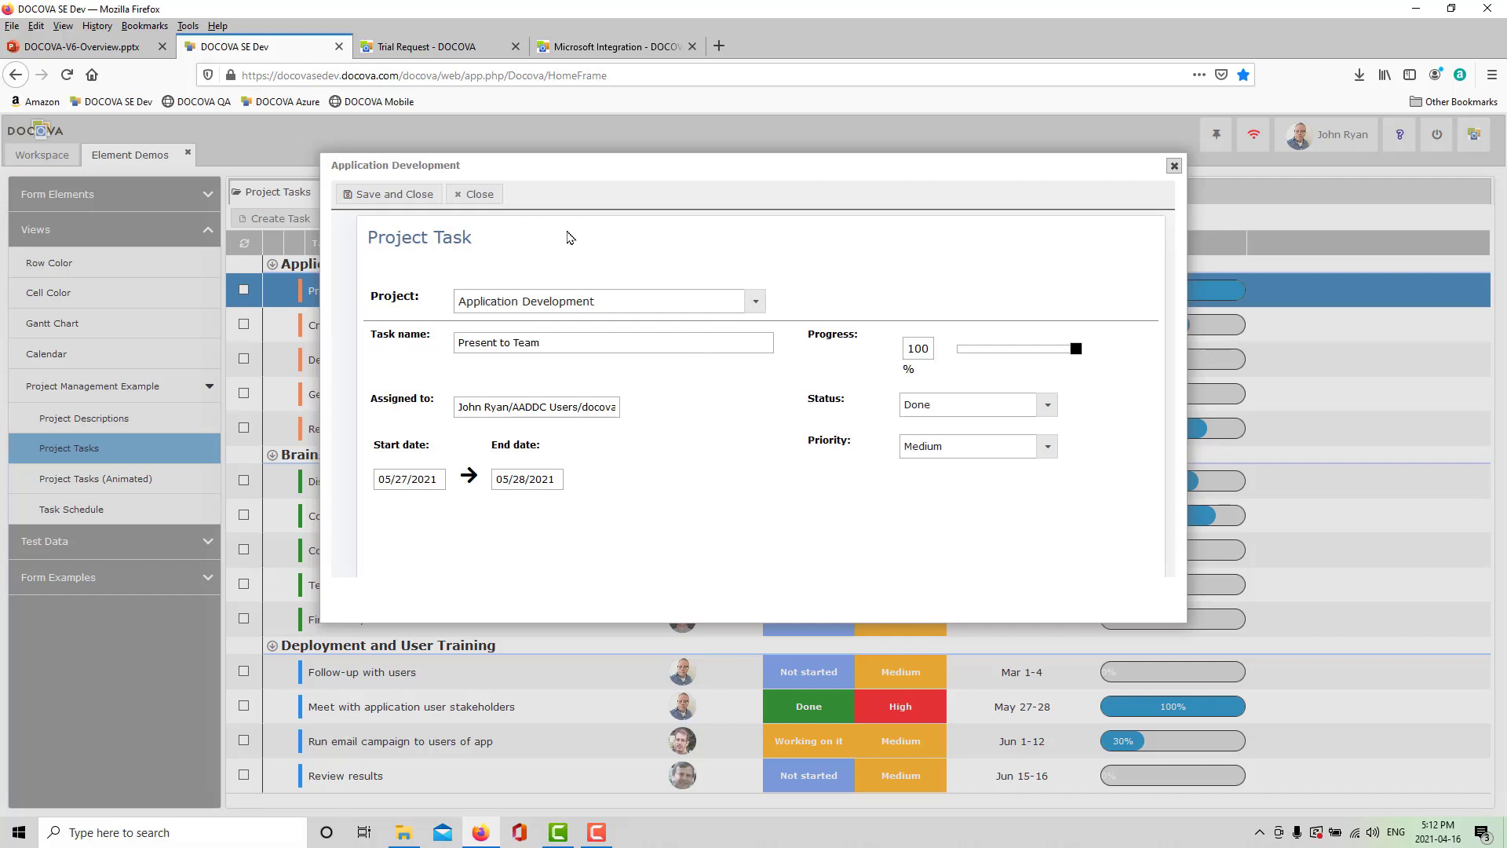
click(481, 195)
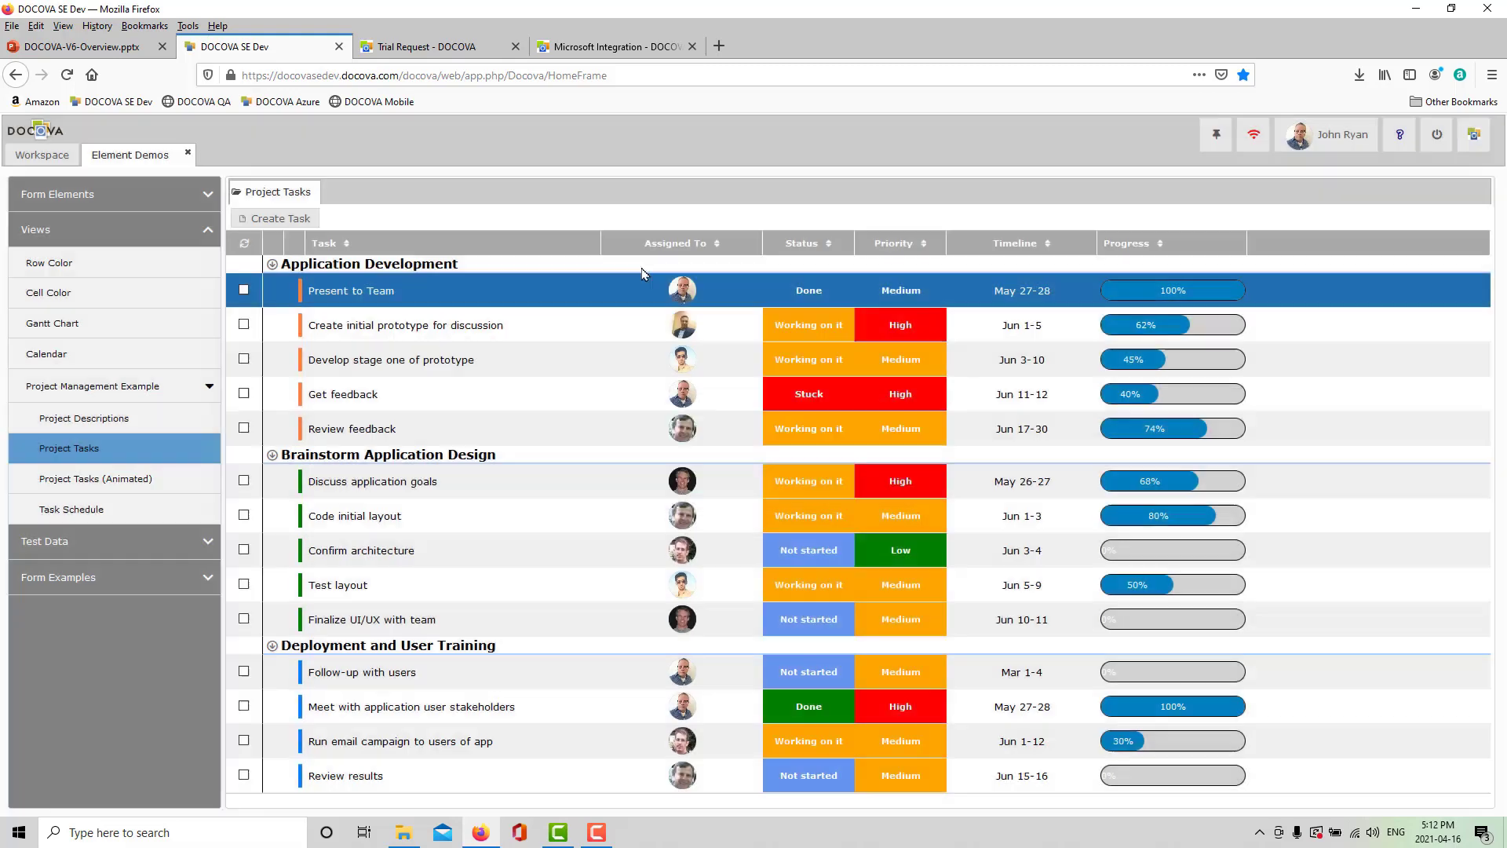
click(746, 402)
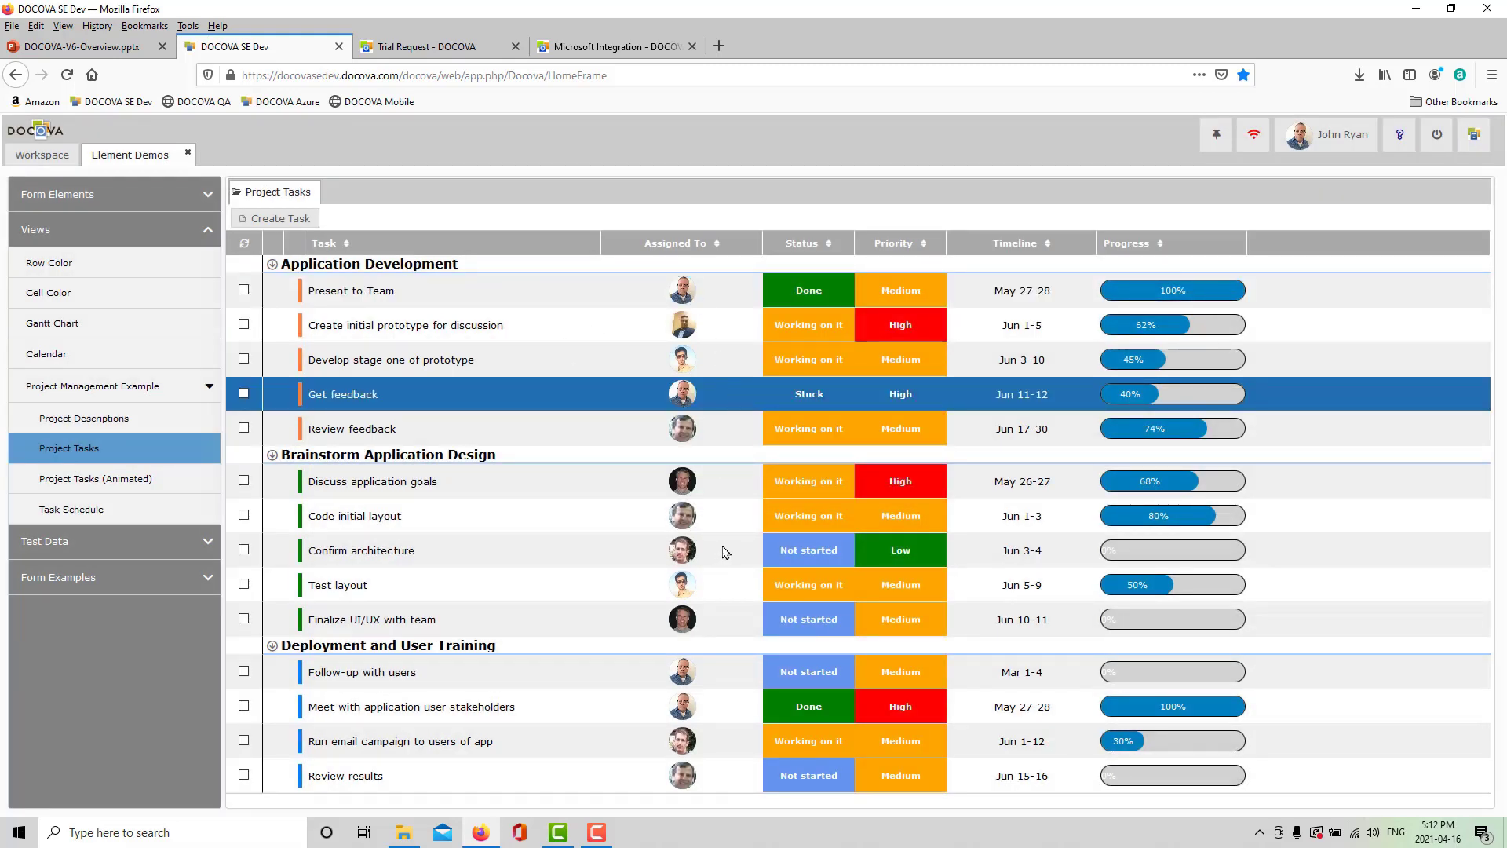